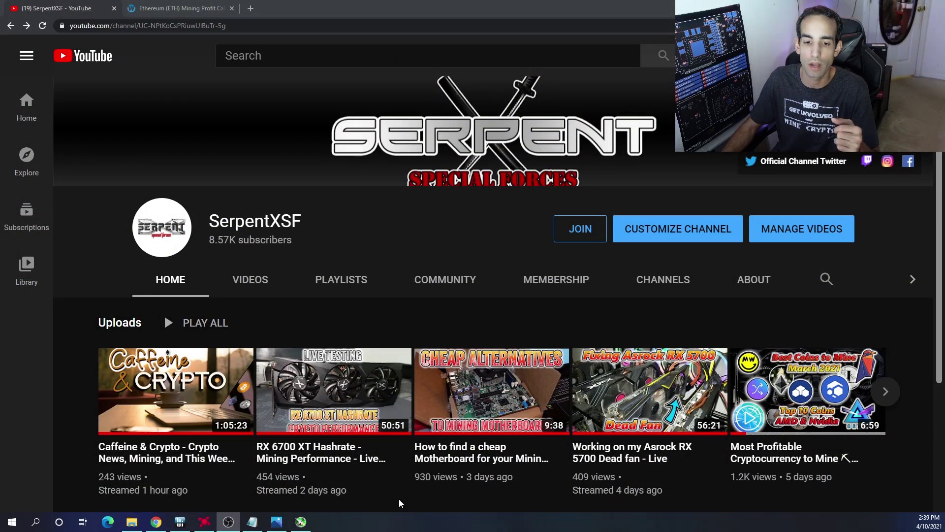
- Minimize the hashrate notes and review the RX 6700 XT Performance Tuning page settings
mouse_move(400, 497)
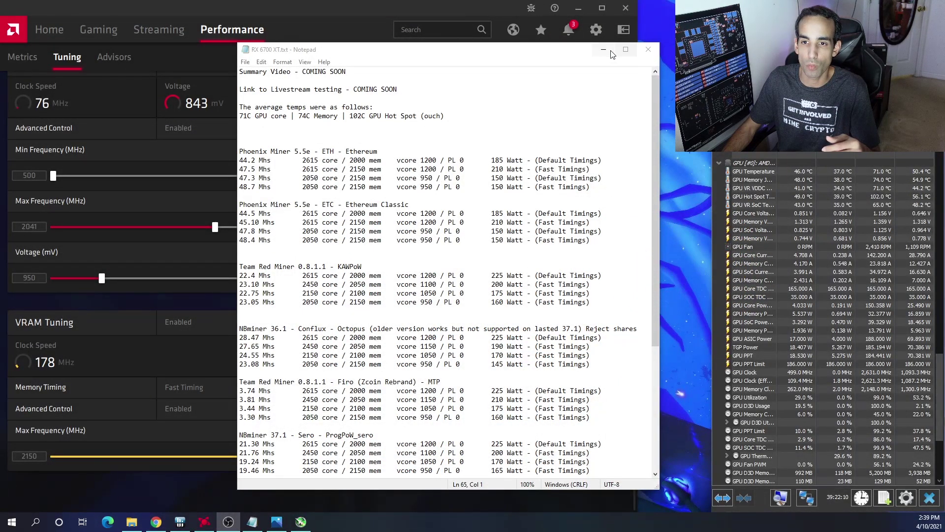
left_click(608, 52)
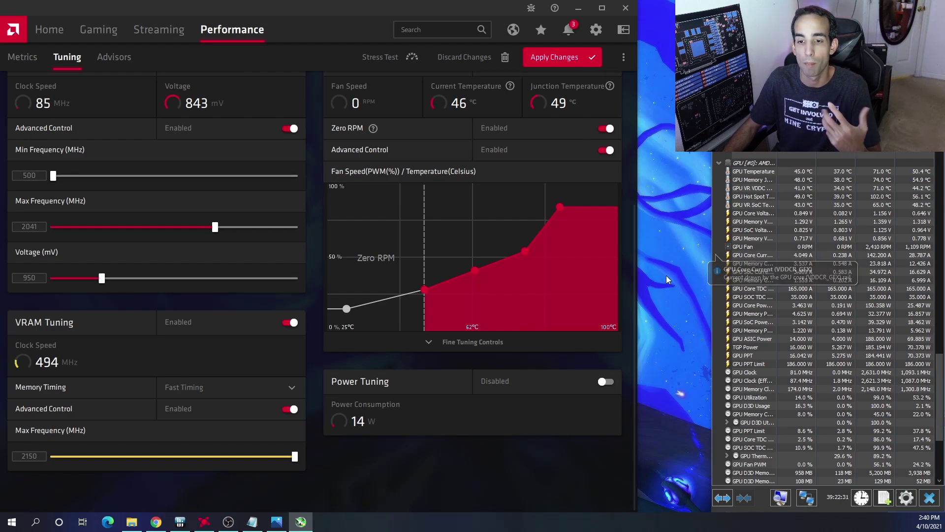
scroll(625, 273, "up", 2)
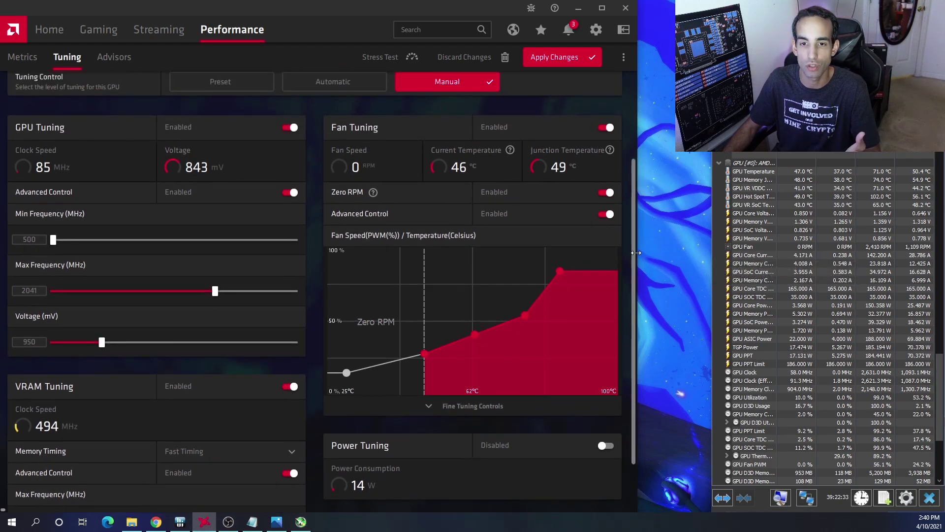
scroll(634, 249, "down", 1)
scroll(637, 266, "down", 1)
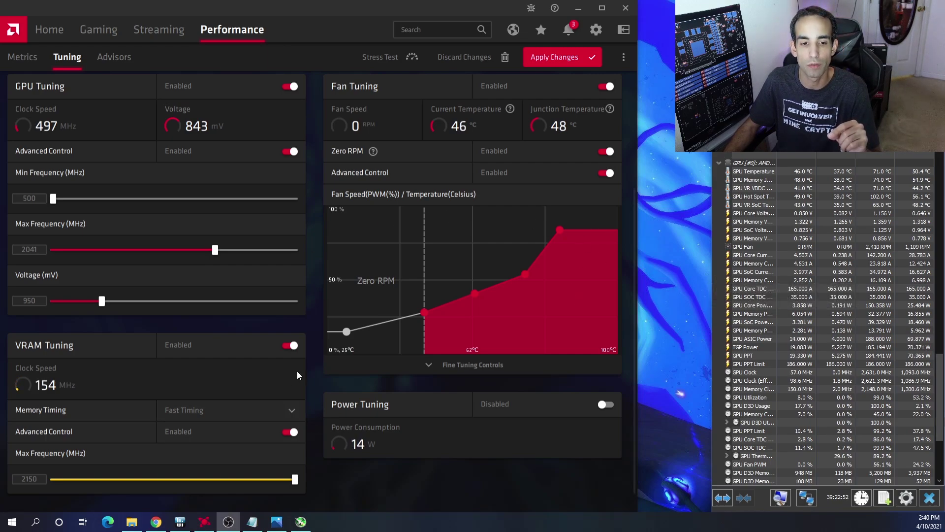
scroll(309, 253, "up", 3)
- Switch tuning control to Manual and enable GPU and fan tuning with their advanced controls
left_click(347, 175)
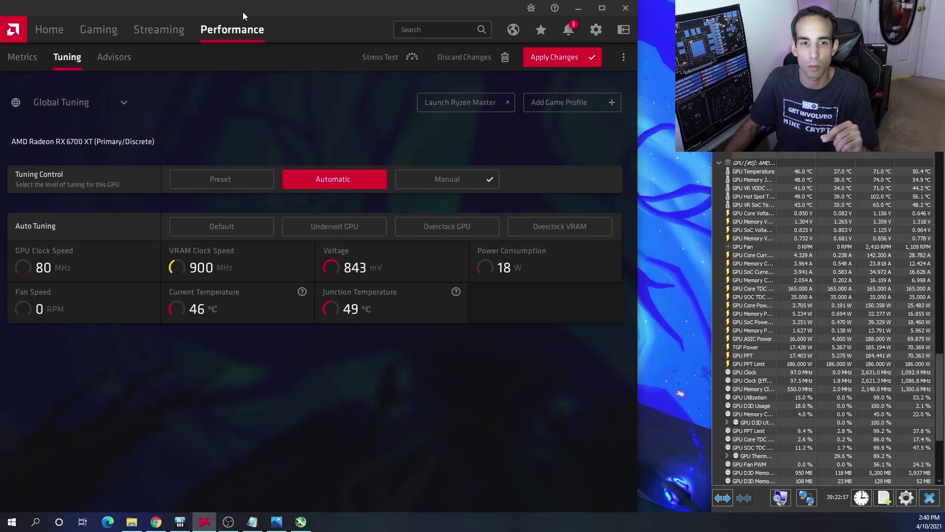
left_click(434, 181)
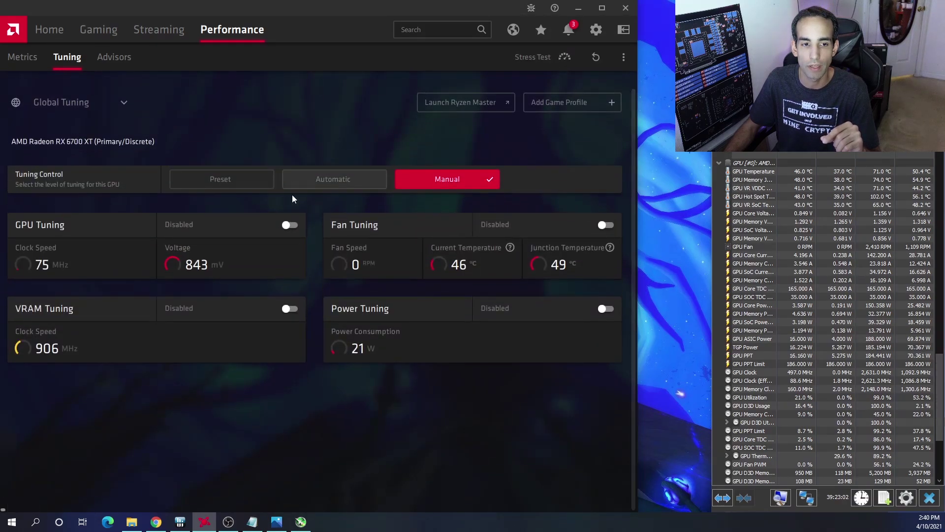
left_click(289, 224)
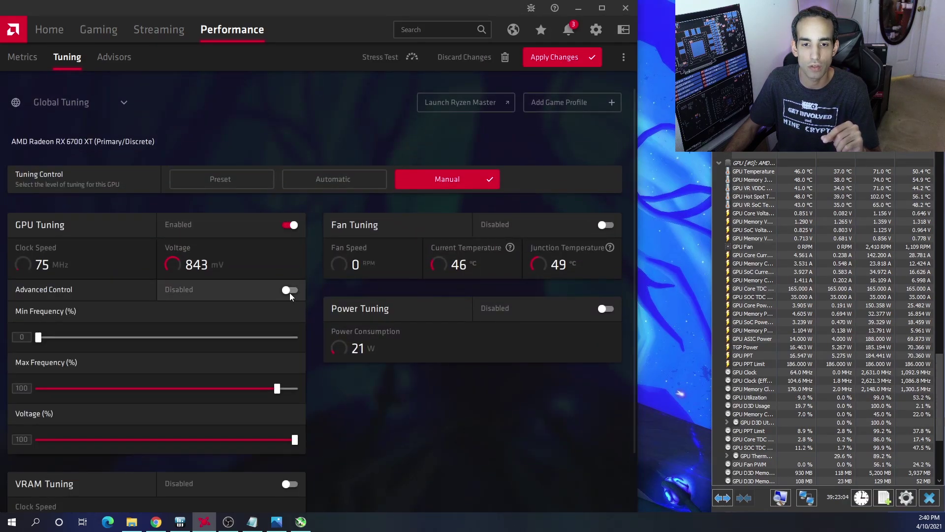
left_click(290, 290)
left_click(607, 225)
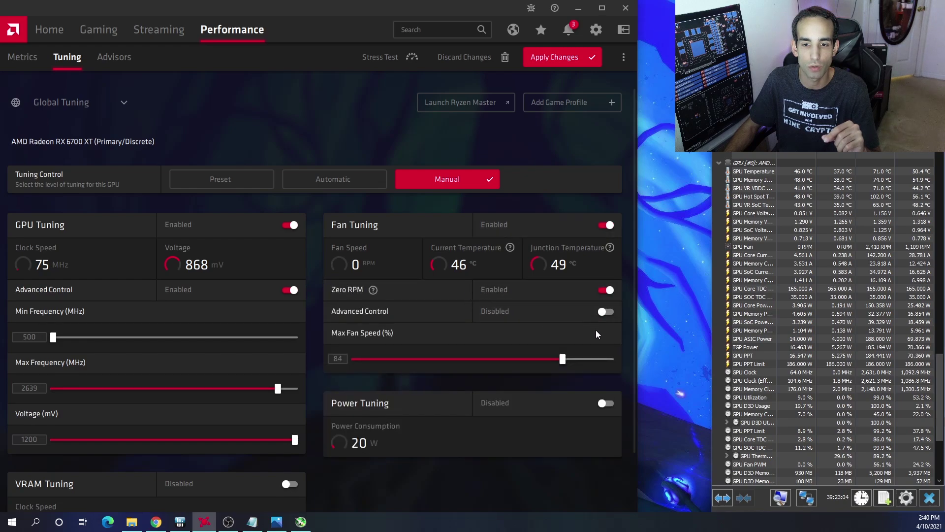
left_click(606, 312)
scroll(306, 323, "down", 1)
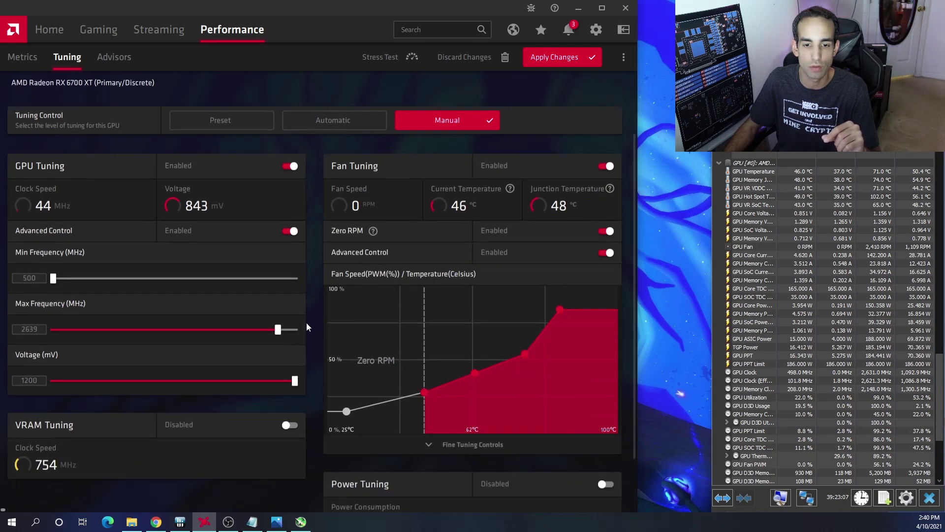
scroll(307, 327, "down", 1)
- Enable advanced VRAM tuning with Default timing, VRAM max 2150 MHz and GPU max 2065 MHz
left_click(290, 358)
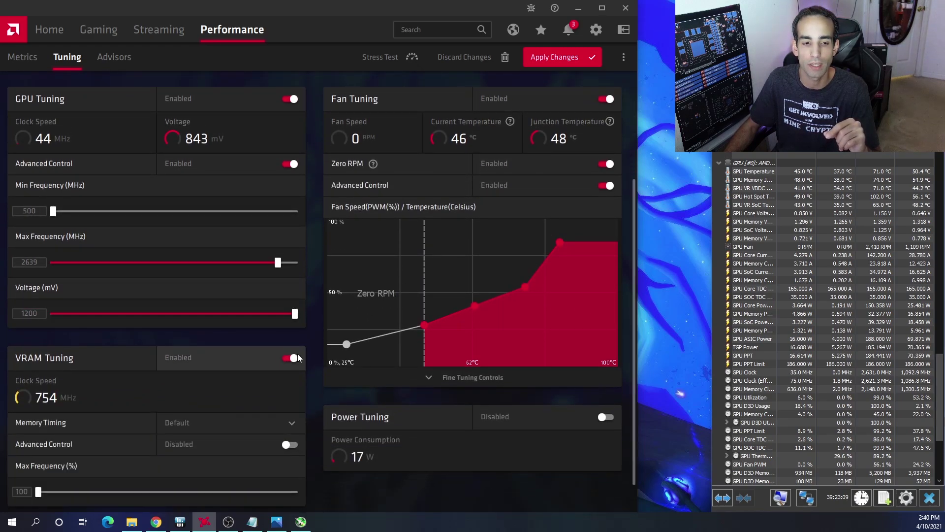
scroll(297, 361, "down", 1)
left_click(290, 408)
left_click(292, 388)
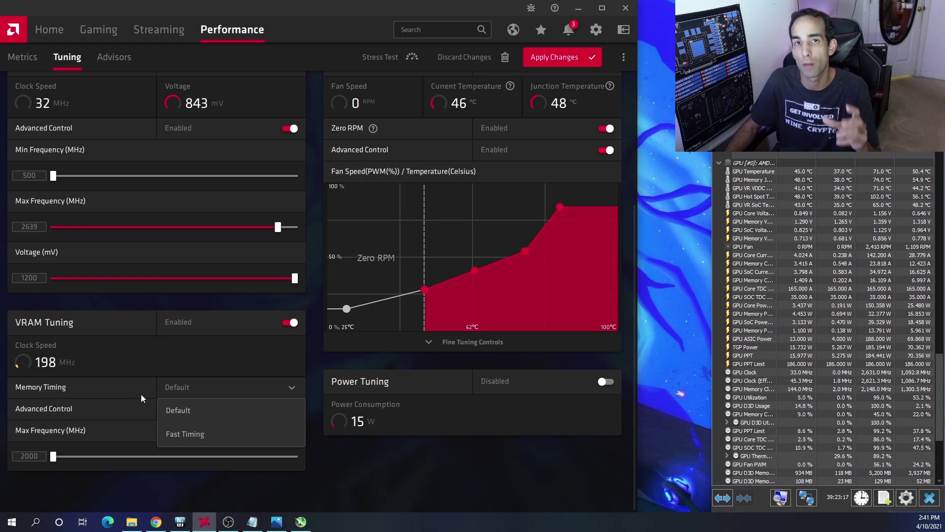
left_click(265, 386)
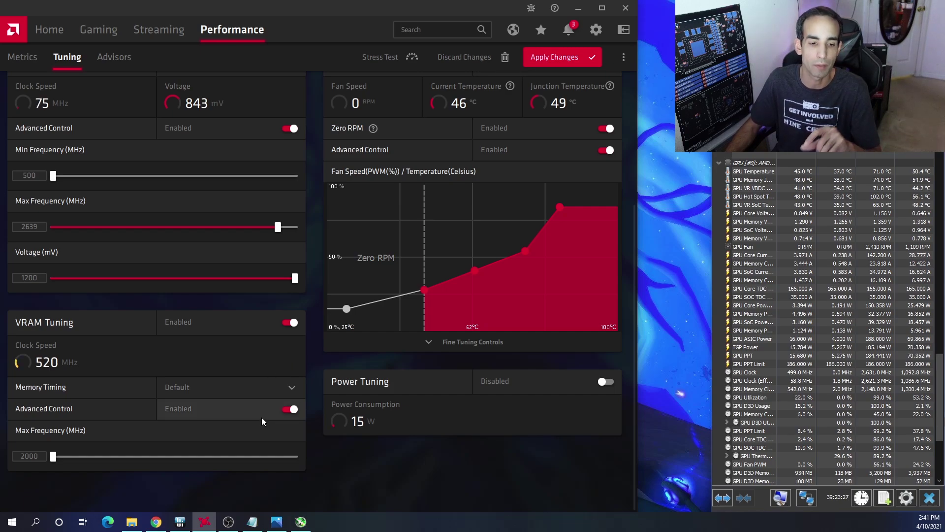
left_click_drag(55, 457, 345, 469)
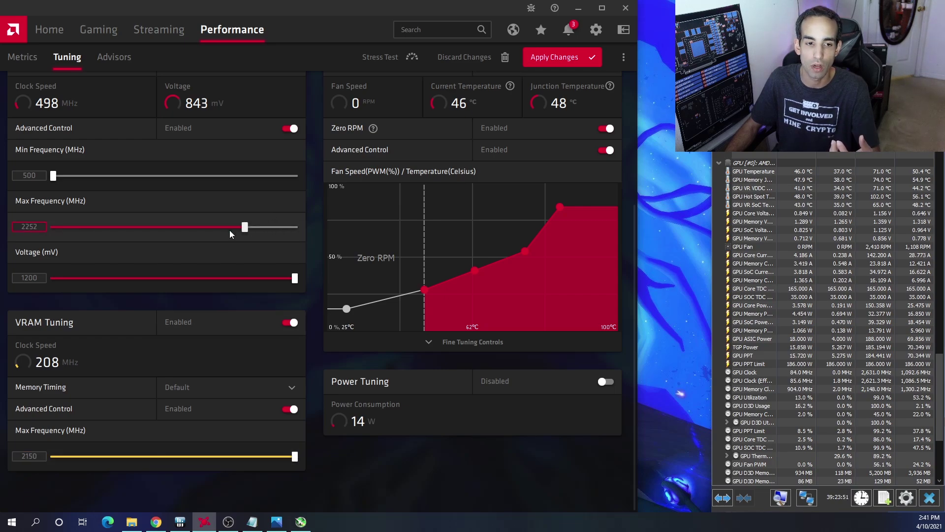
left_click_drag(228, 230, 217, 229)
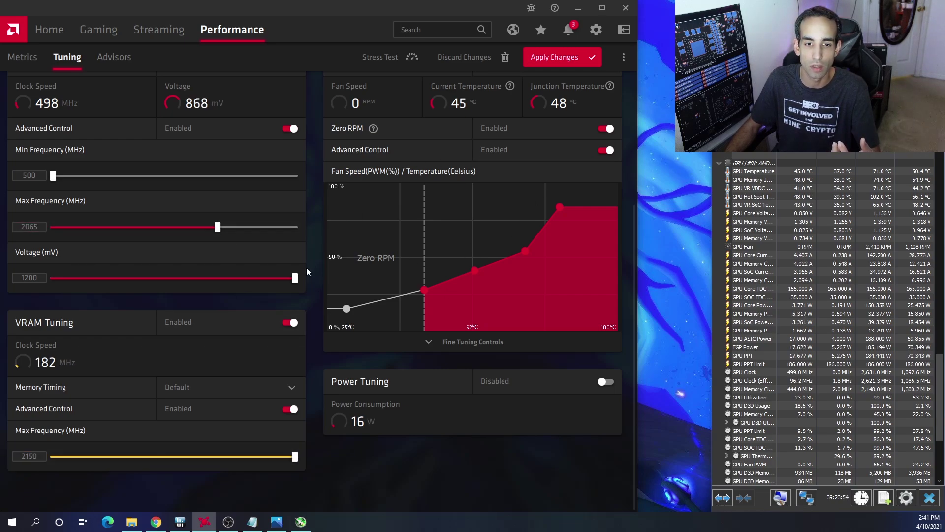
scroll(331, 315, "up", 3)
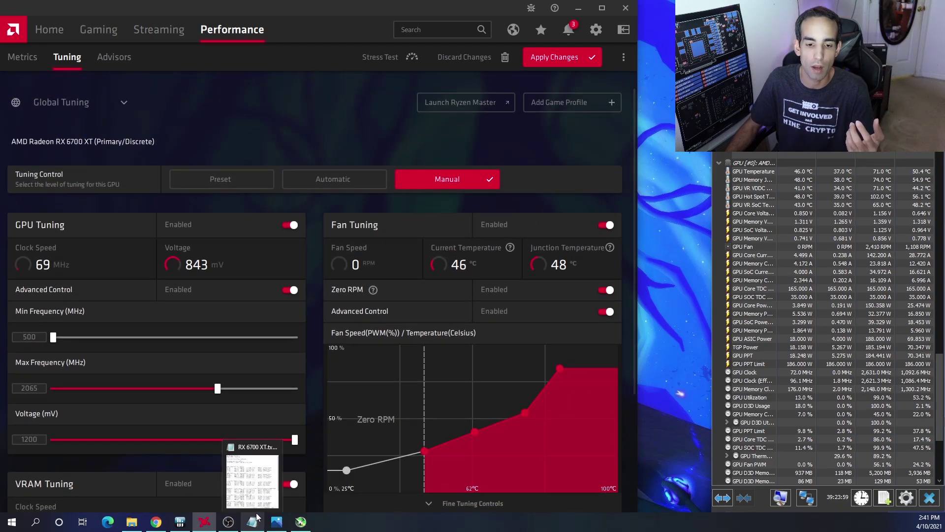
left_click(291, 493)
scroll(608, 183, "up", 3)
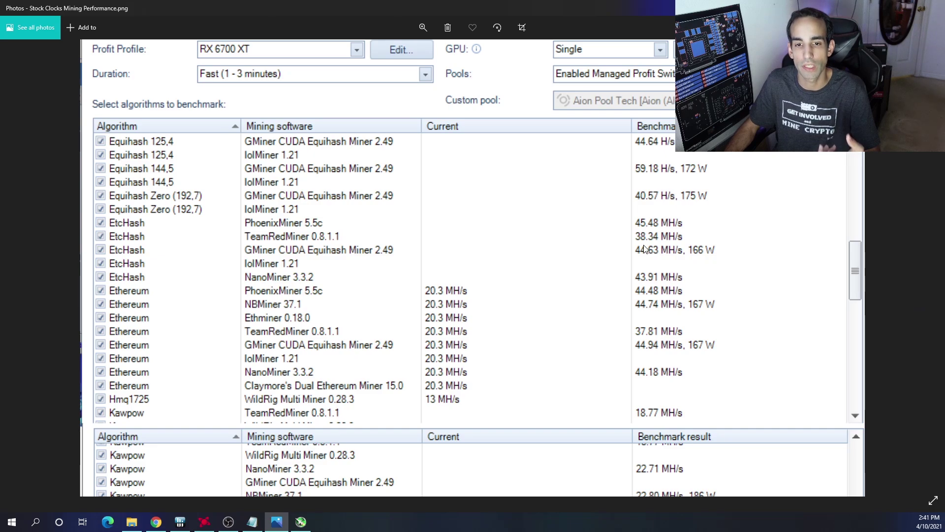
scroll(362, 212, "up", 1)
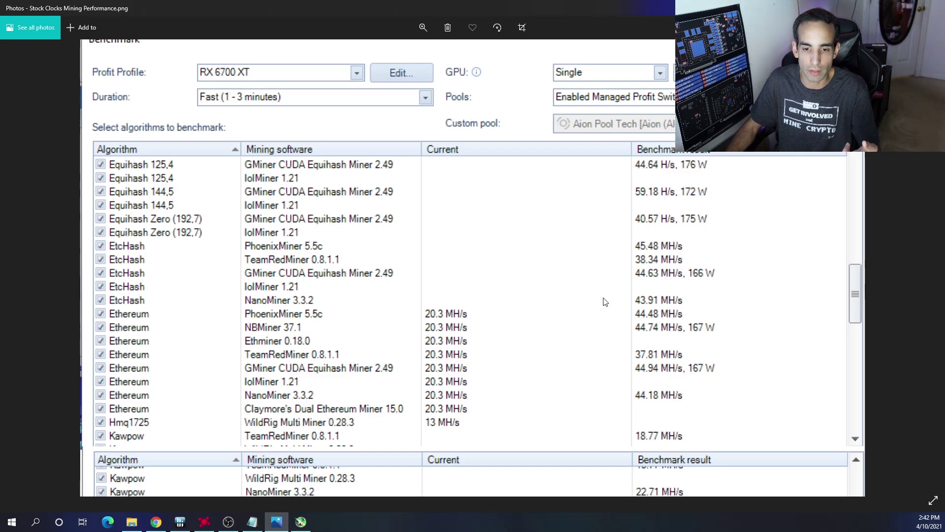
scroll(602, 310, "down", 2)
scroll(602, 311, "down", 1)
scroll(454, 278, "up", 3)
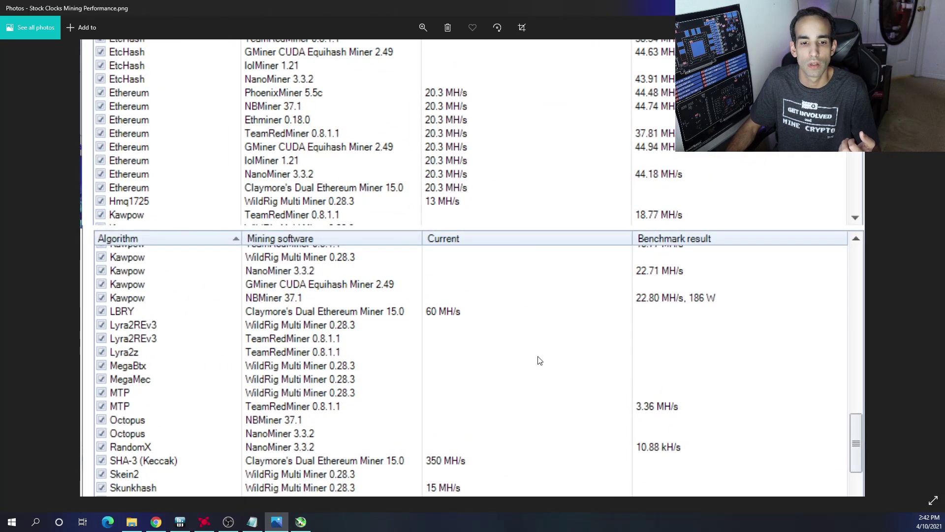
scroll(540, 360, "down", 2)
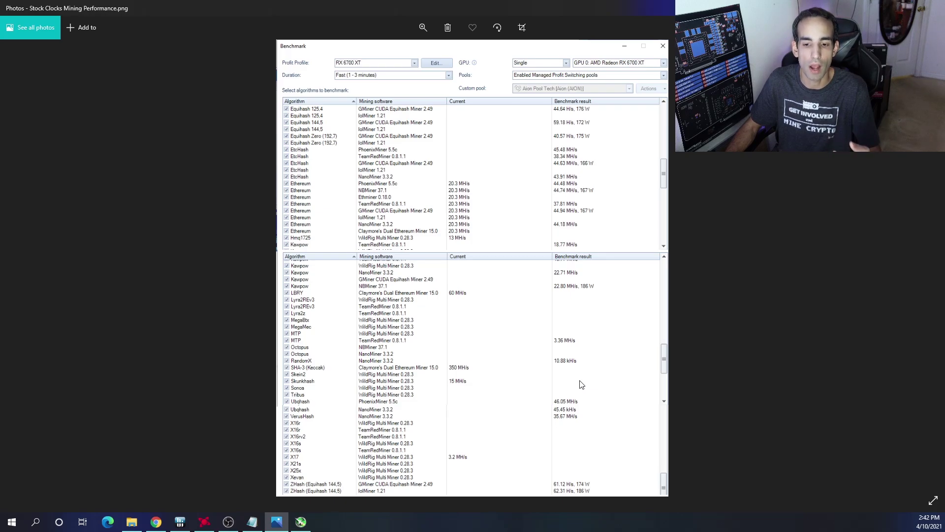
scroll(559, 438, "up", 3)
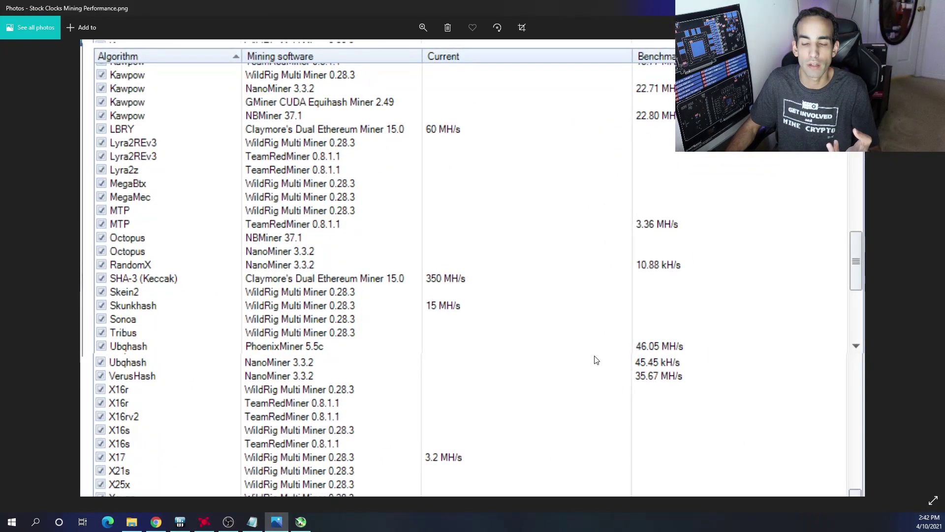
scroll(596, 360, "down", 3)
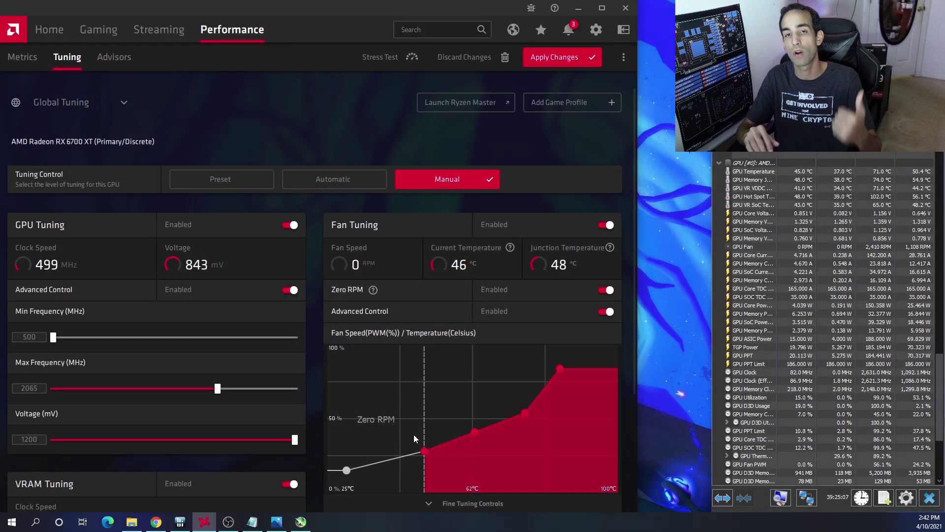
- Bring the RX 6700 XT.txt hashrate notes up over the Radeon tuning page
left_click(252, 521)
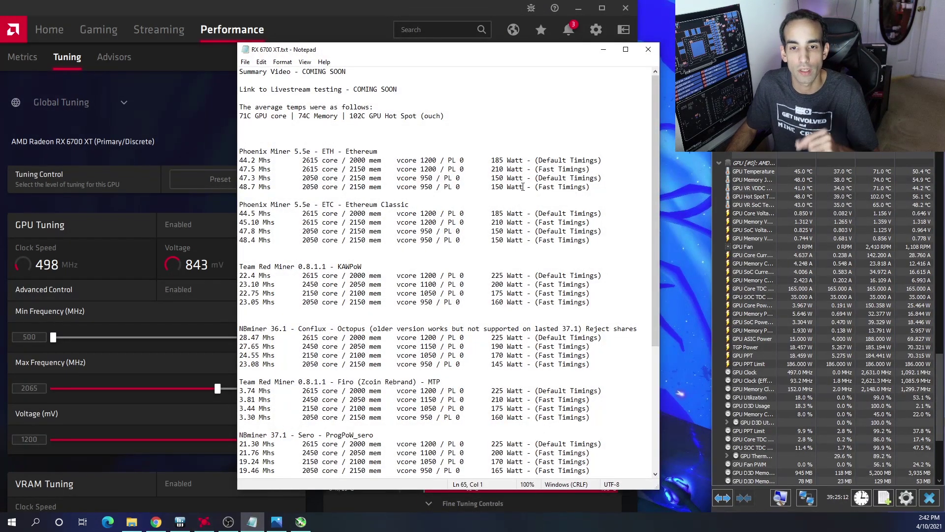
left_click(155, 521)
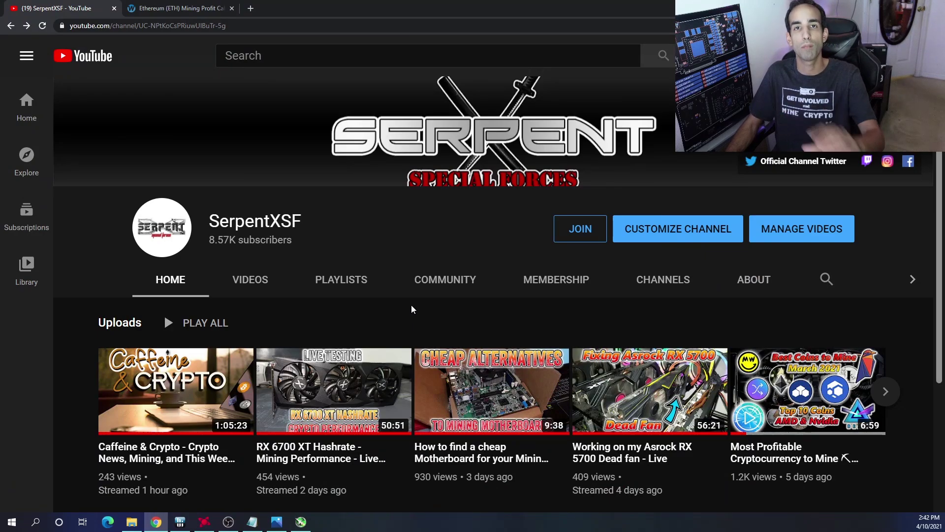
mouse_move(340, 412)
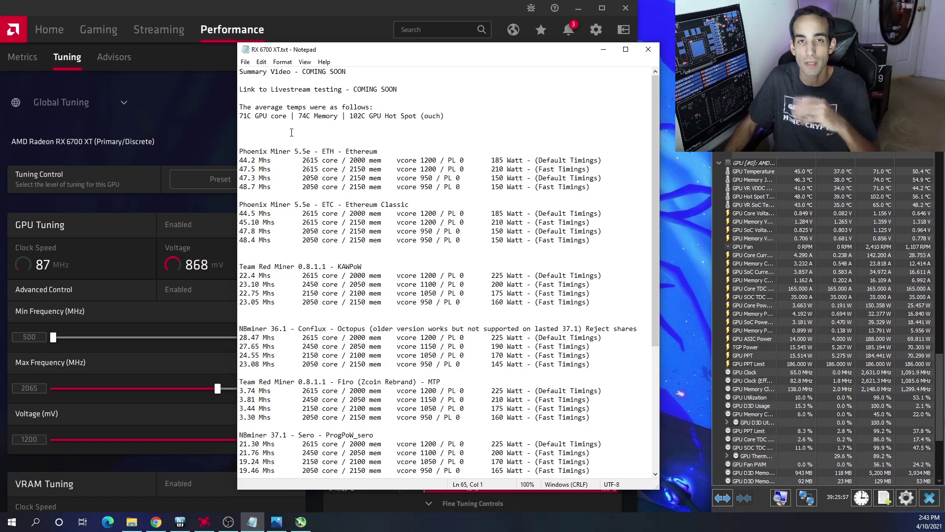
- Highlight the 48.7 Mhs settings (2050 core, 150 Watt), then return to Radeon's tuning page
scroll(440, 187, "down", 2)
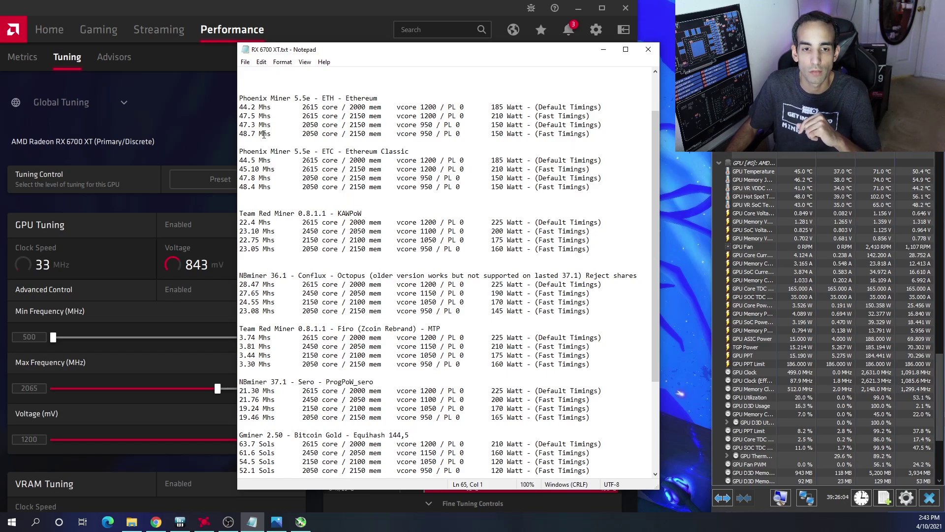
left_click(302, 135)
left_click_drag(304, 136, 434, 134)
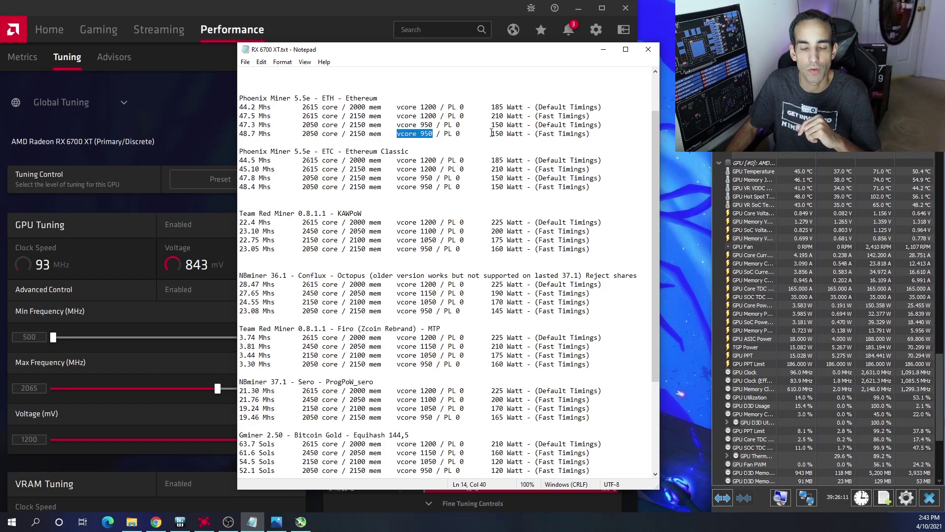
left_click_drag(493, 133, 523, 134)
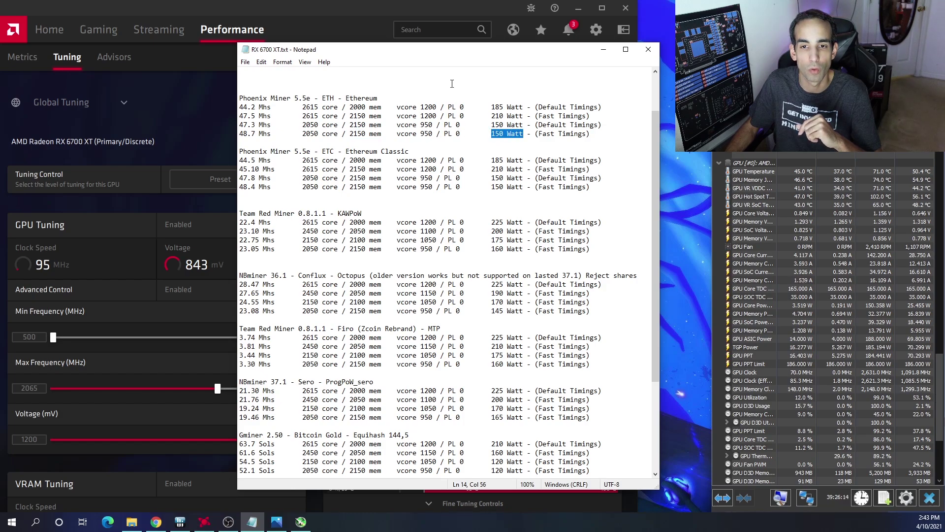
left_click(431, 12)
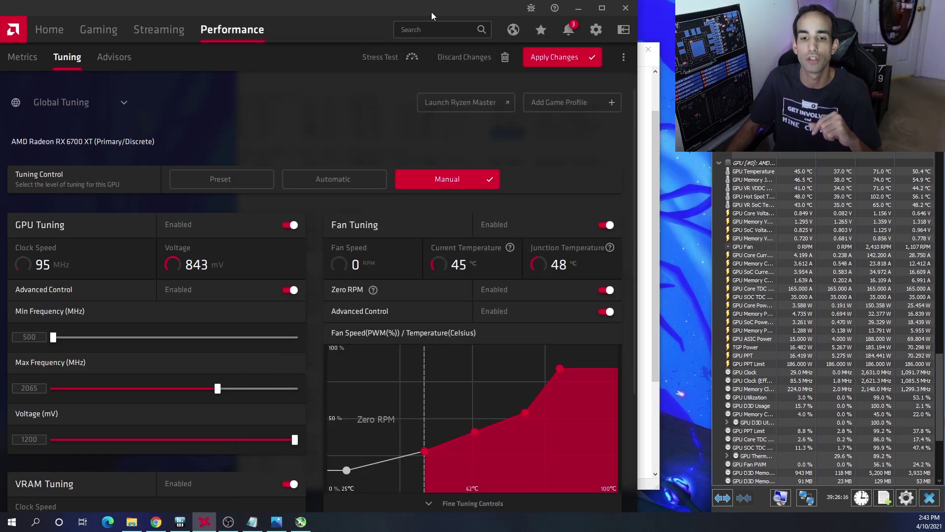
- Change the ETH and ETC Phoenix Miner headings from version 5.5e to 5.5c
left_click(655, 244)
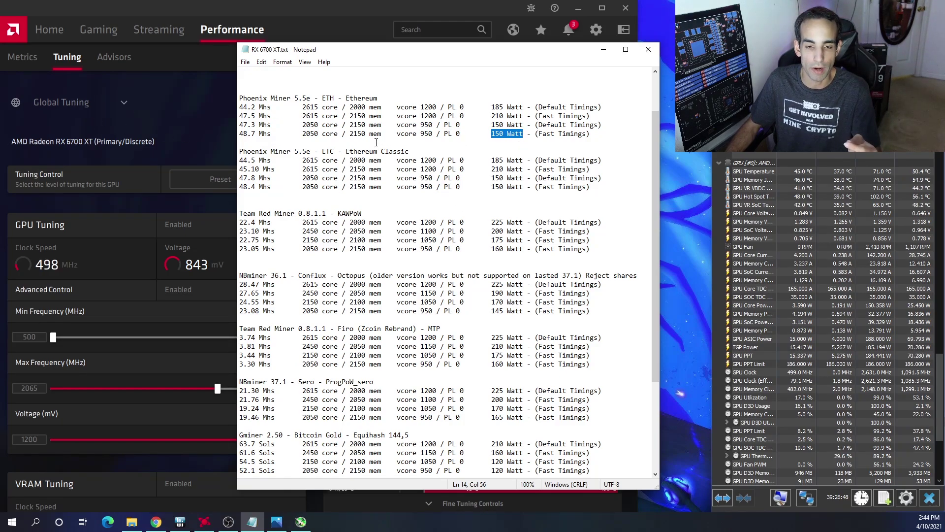
left_click_drag(310, 98, 306, 98)
type("c")
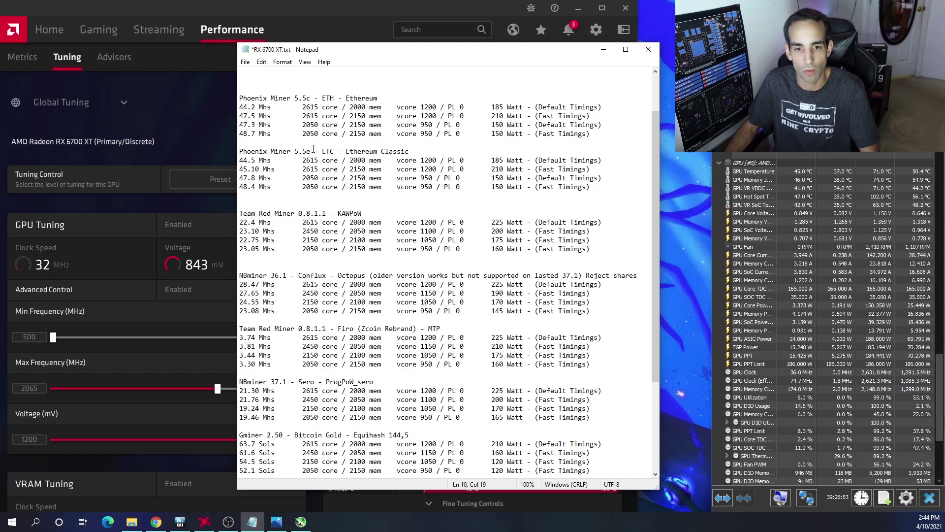
left_click_drag(311, 151, 306, 151)
type("c")
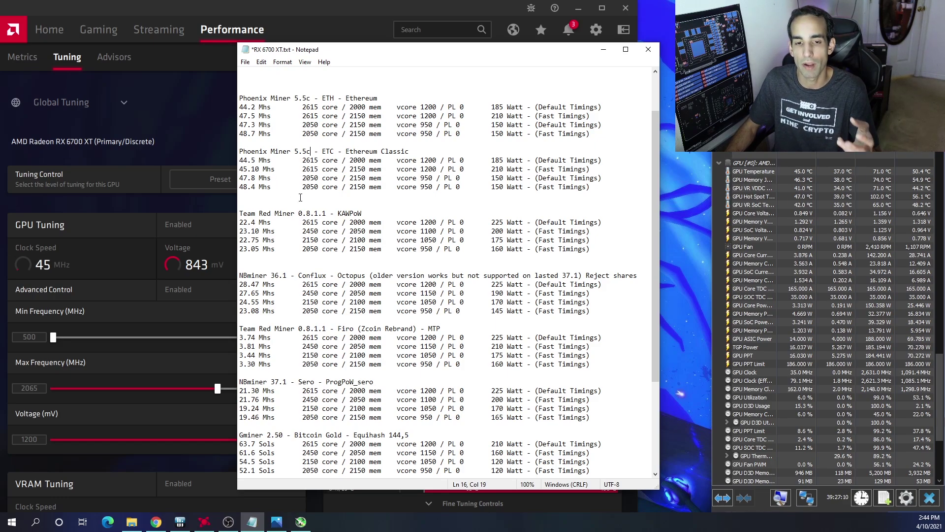
- Highlight the 48.4 Mhs settings (2050 core, 950 vcore) and 23.05 Mhs KAWPOW at 160 Watt
left_click_drag(319, 187, 303, 187)
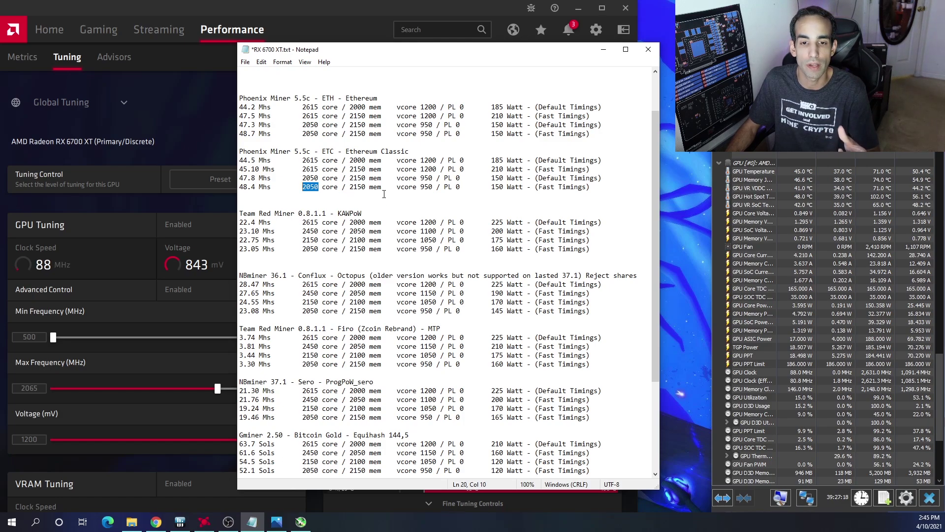
left_click_drag(433, 187, 420, 187)
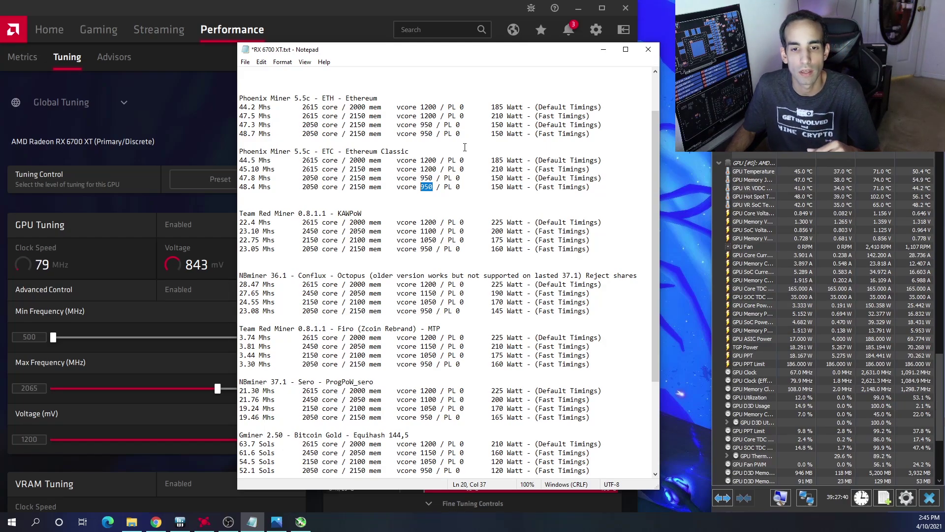
scroll(465, 147, "down", 1)
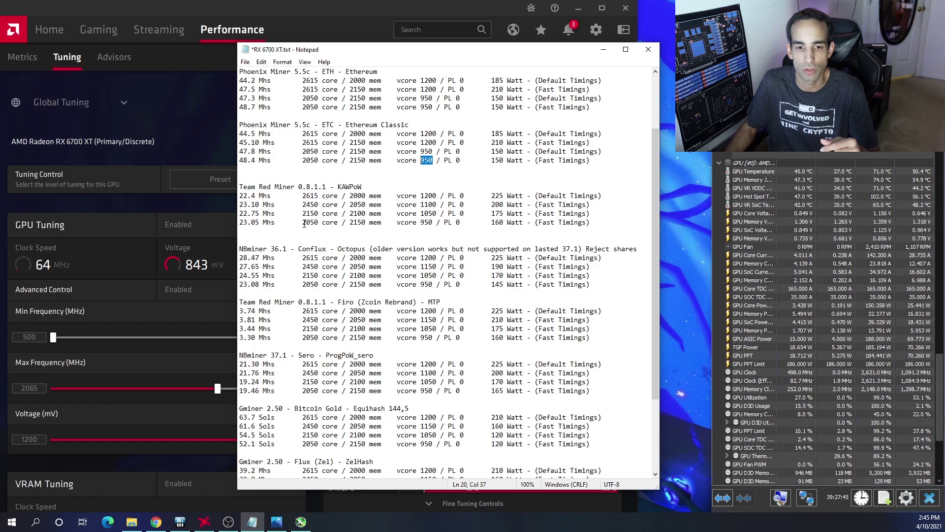
left_click_drag(304, 224, 460, 223)
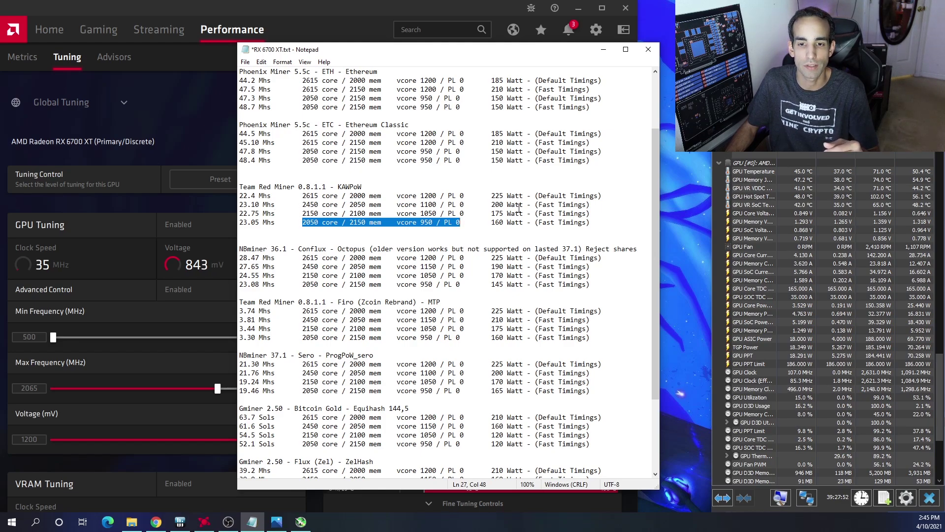
left_click_drag(524, 204, 492, 222)
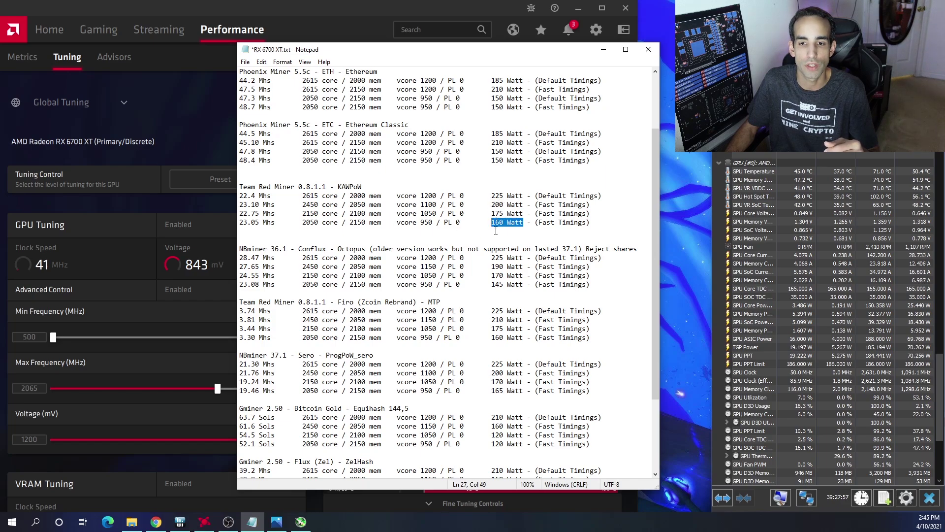
- Highlight the NBminer 36.1 version and older-version note in the Octopus heading
scroll(494, 235, "down", 2)
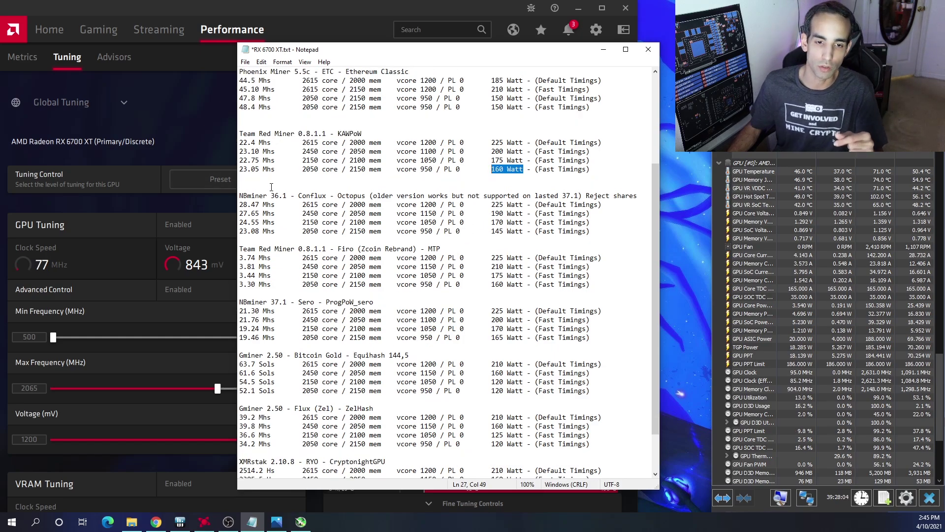
left_click_drag(287, 196, 233, 194)
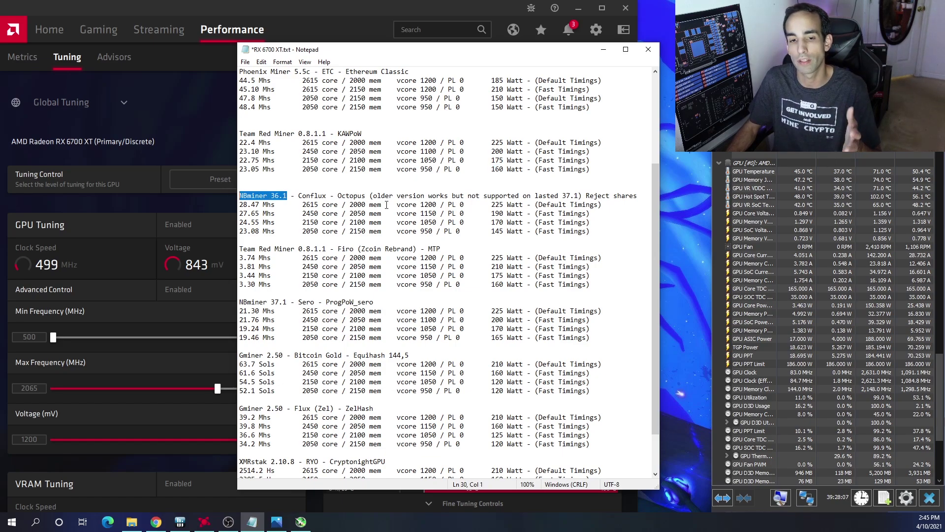
left_click_drag(373, 195, 457, 195)
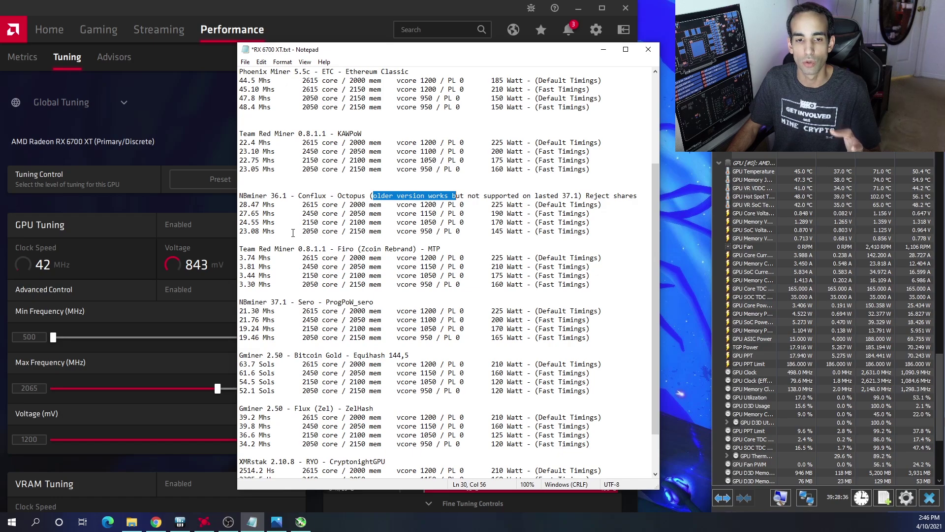
scroll(335, 236, "up", 3)
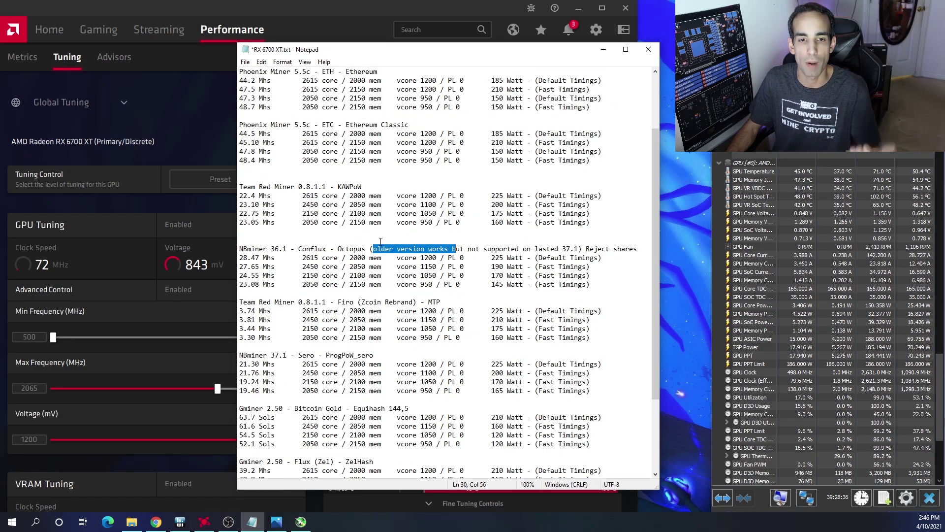
scroll(380, 241, "down", 3)
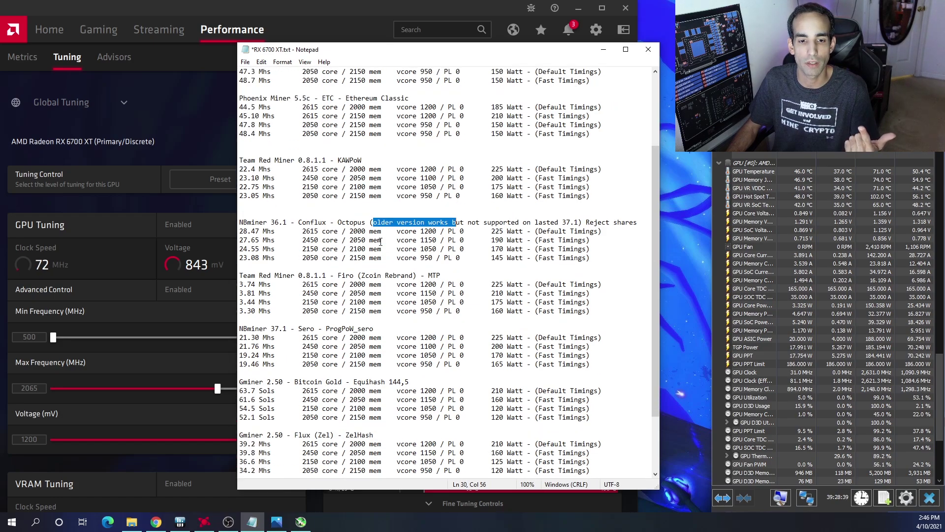
scroll(380, 242, "down", 2)
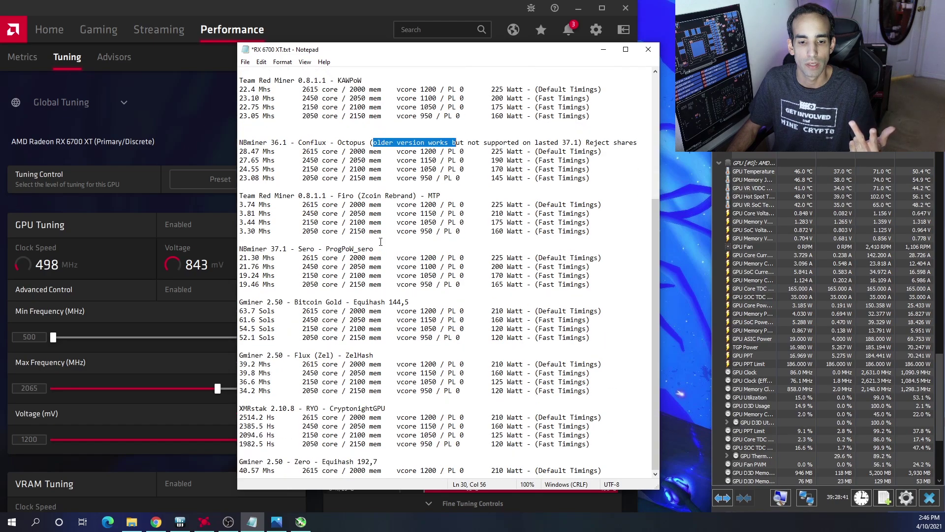
scroll(380, 242, "up", 1)
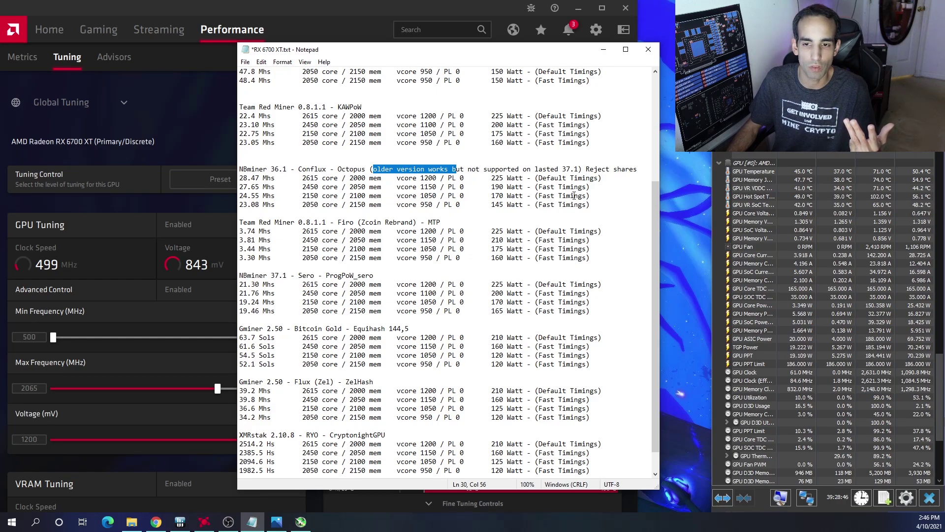
scroll(271, 156, "down", 1)
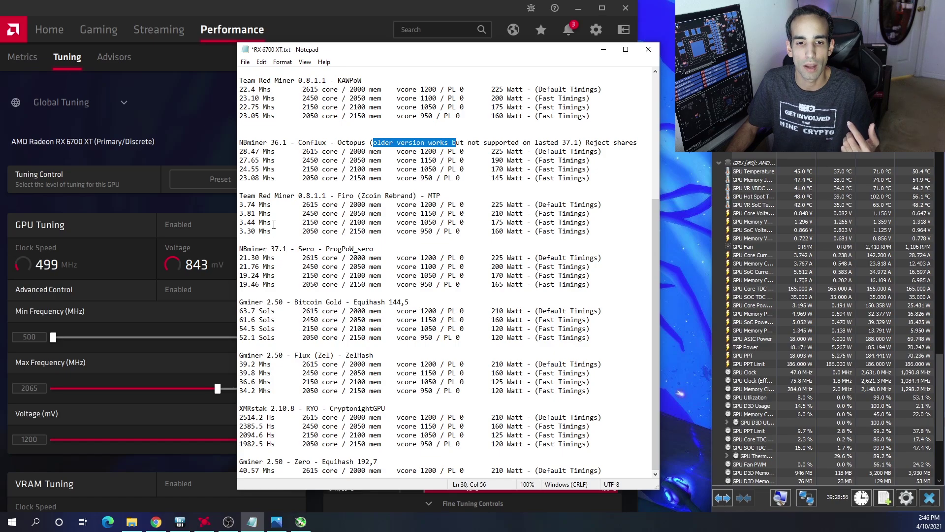
- Highlight the Firo results: 3.44 Mhs at 2150 core/2100 mem, vcore 1050, and 3.81 Mhs at 2450 core
left_click_drag(274, 225, 233, 224)
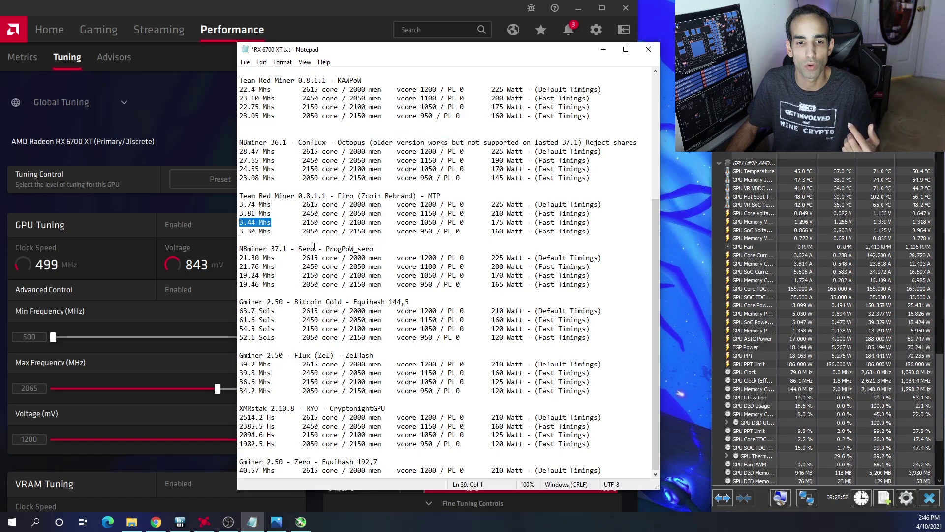
left_click_drag(302, 222, 385, 222)
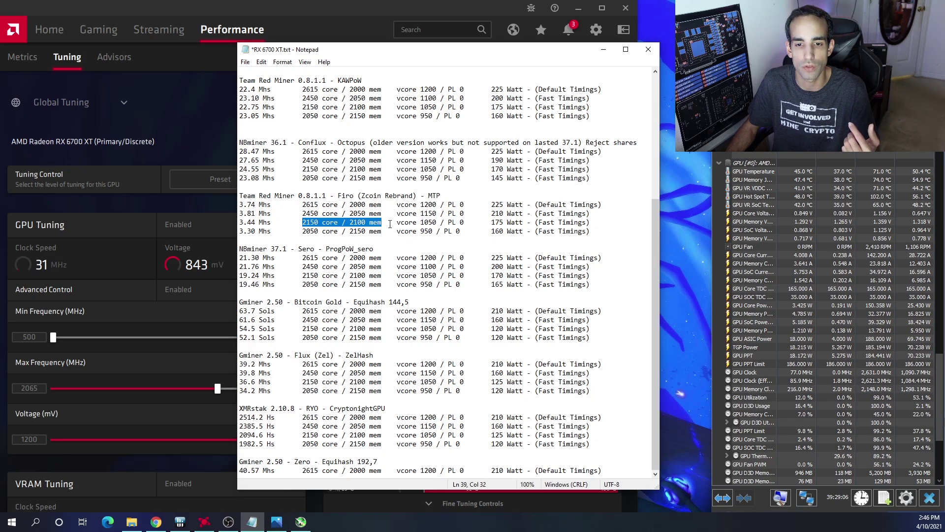
left_click_drag(397, 222, 465, 222)
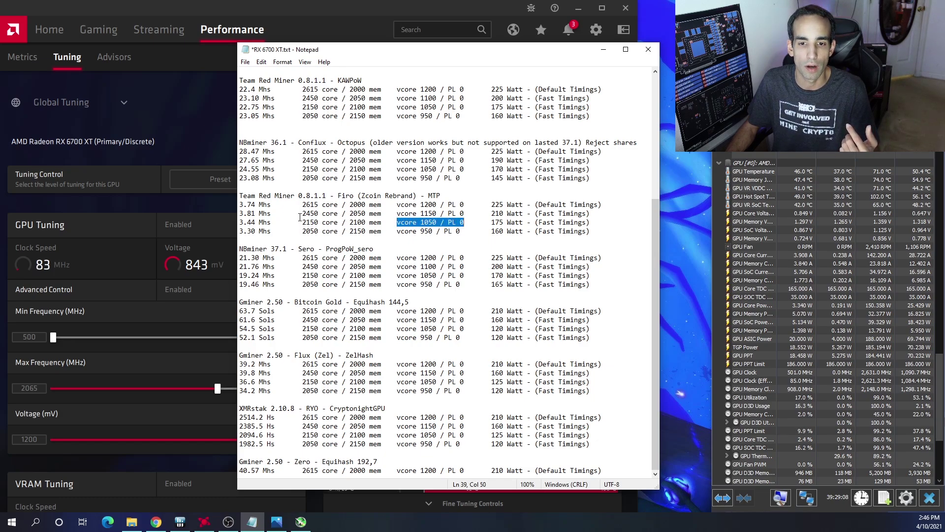
left_click_drag(302, 217, 441, 209)
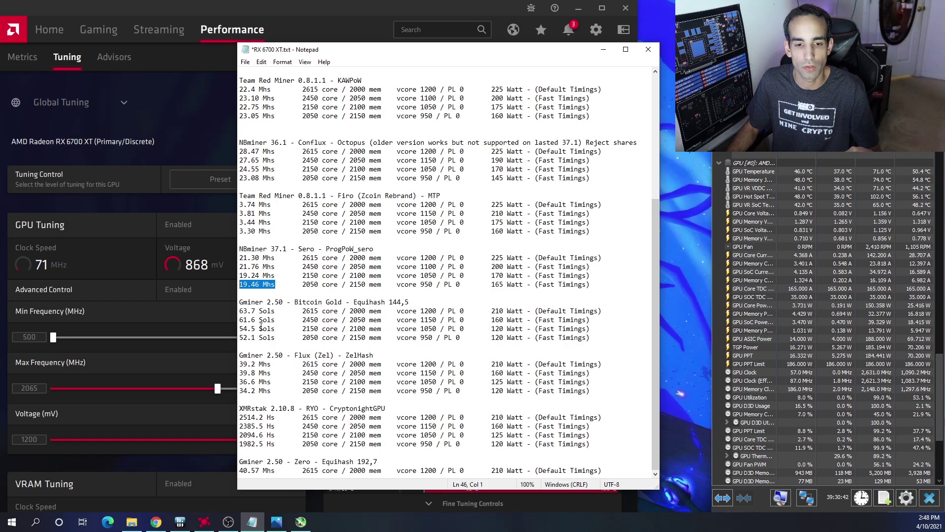
left_click_drag(240, 328, 529, 327)
key("Delete")
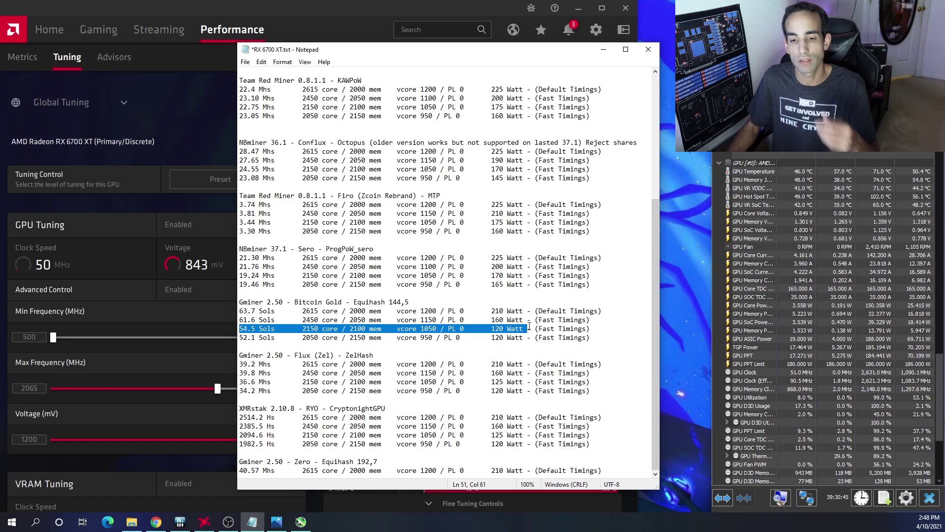
scroll(512, 323, "up", 2)
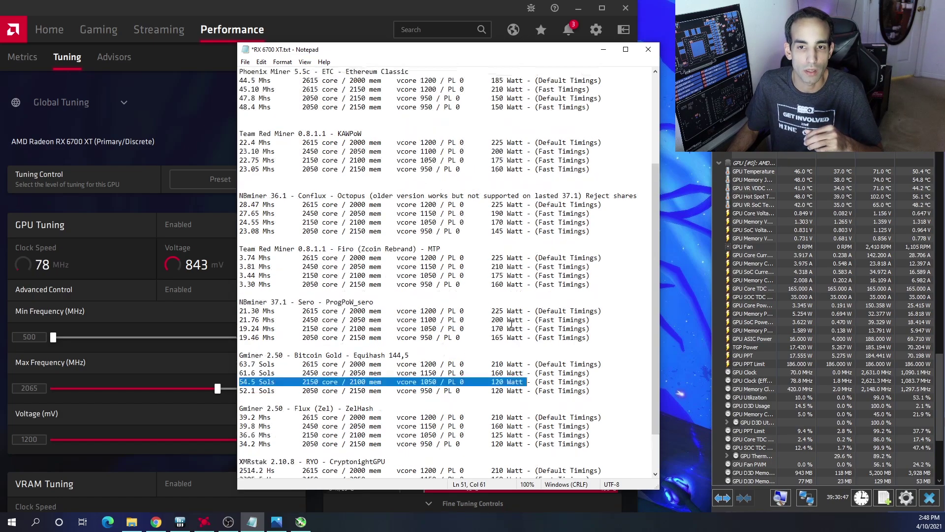
scroll(512, 323, "up", 3)
scroll(502, 249, "down", 1)
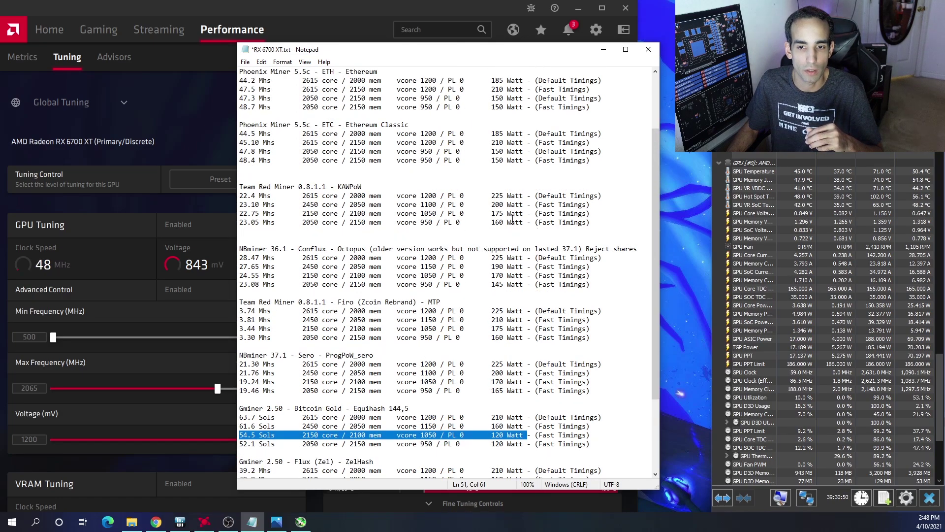
left_click_drag(491, 213, 524, 222)
scroll(528, 272, "down", 4)
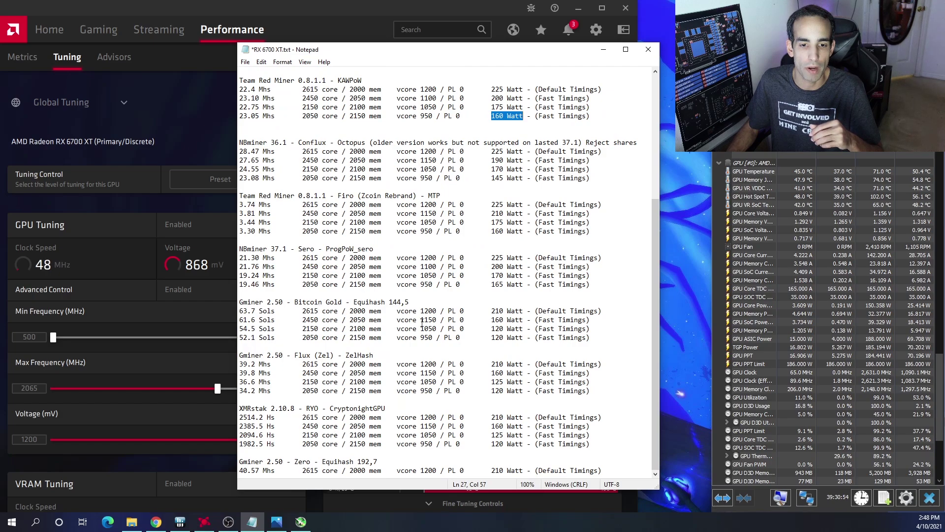
mouse_move(491, 329)
left_mouse_down()
mouse_move(524, 328)
mouse_move(491, 337)
left_mouse_up()
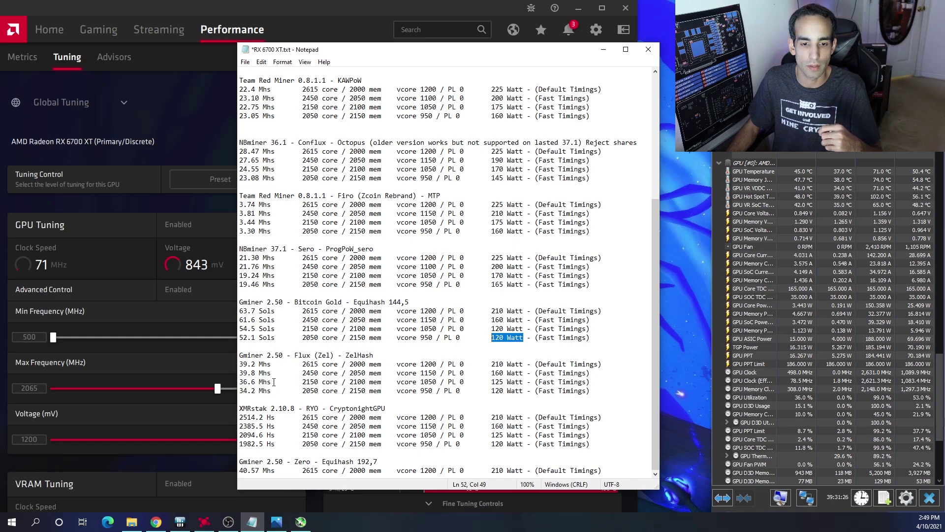
left_click(272, 382)
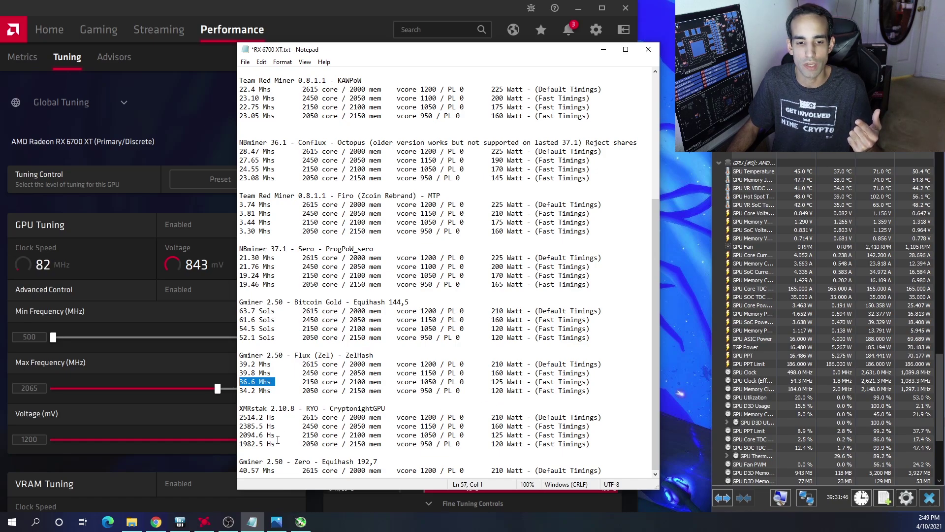
left_click_drag(275, 444, 238, 444)
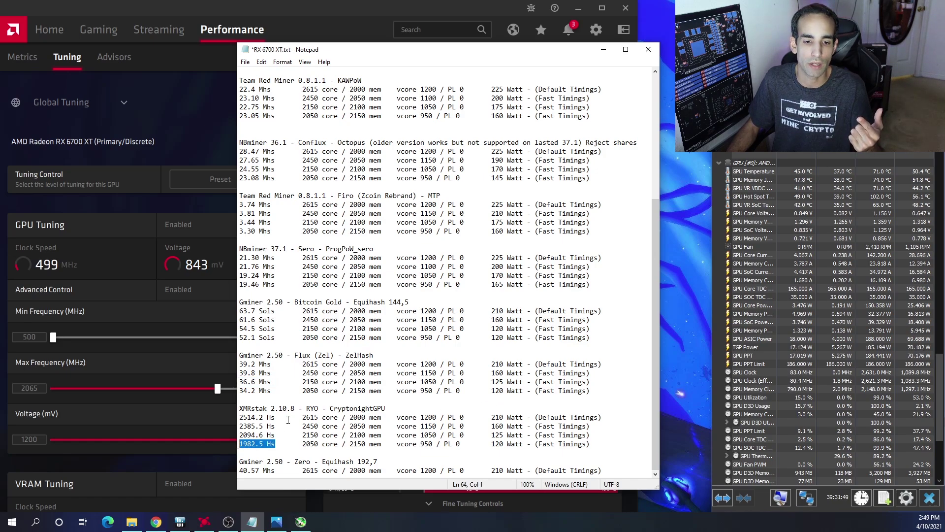
left_click_drag(284, 418, 239, 418)
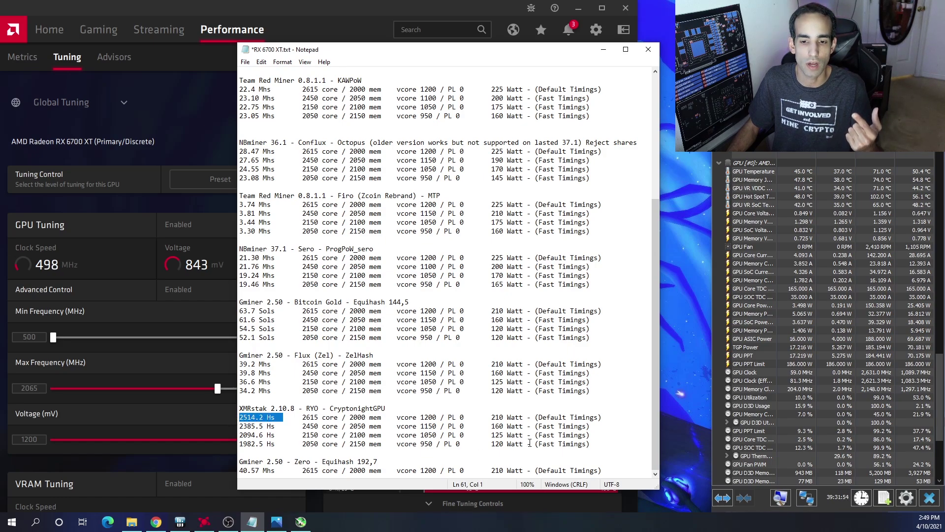
left_click_drag(524, 444, 491, 436)
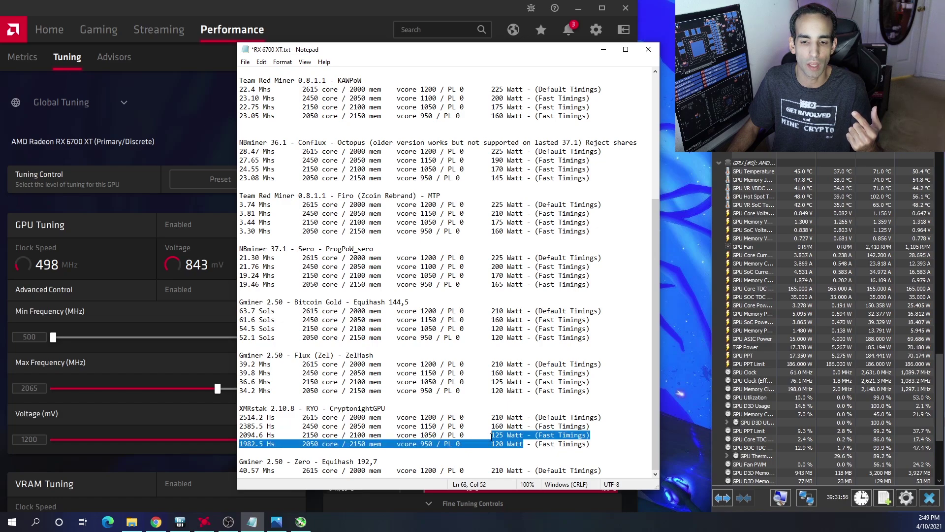
left_click(529, 445)
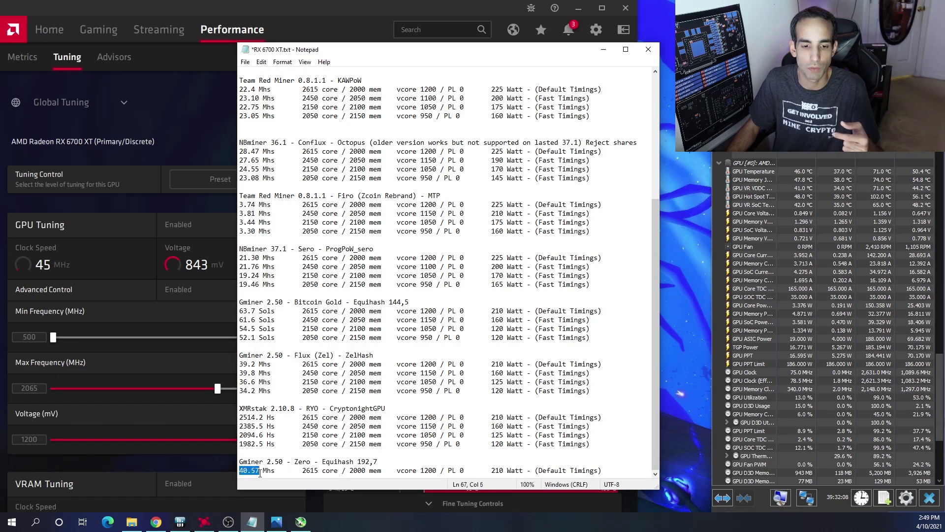
- View and close the stock-clocks benchmark screenshot in Photos, then minimise the hashrate notes
left_click(452, 451)
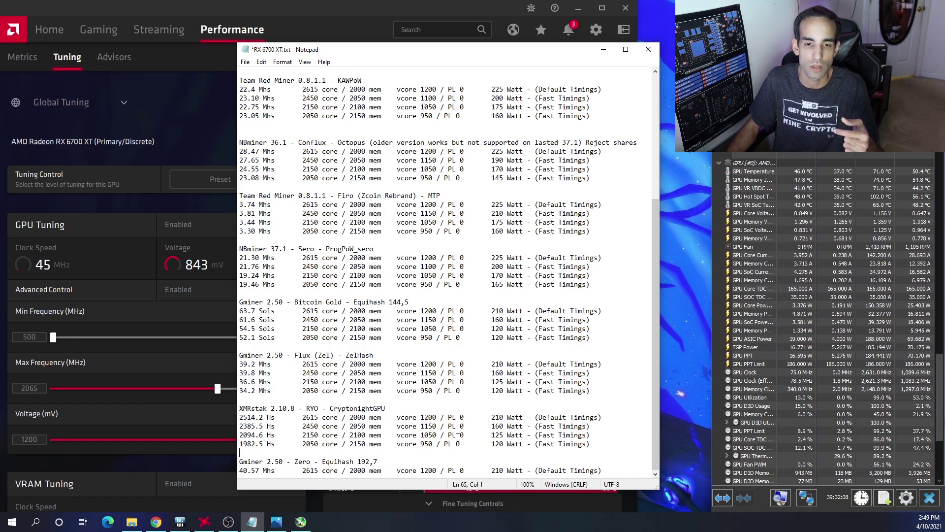
scroll(463, 433, "up", 7)
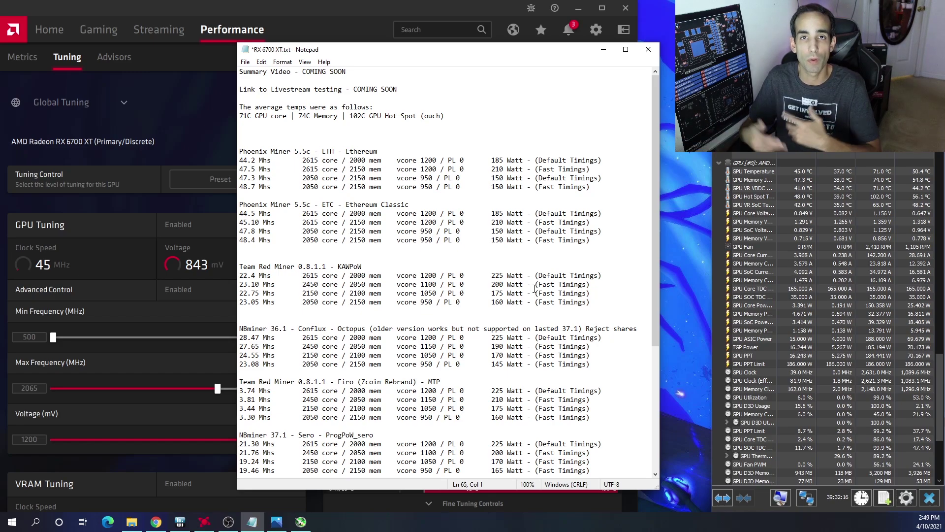
left_click(277, 521)
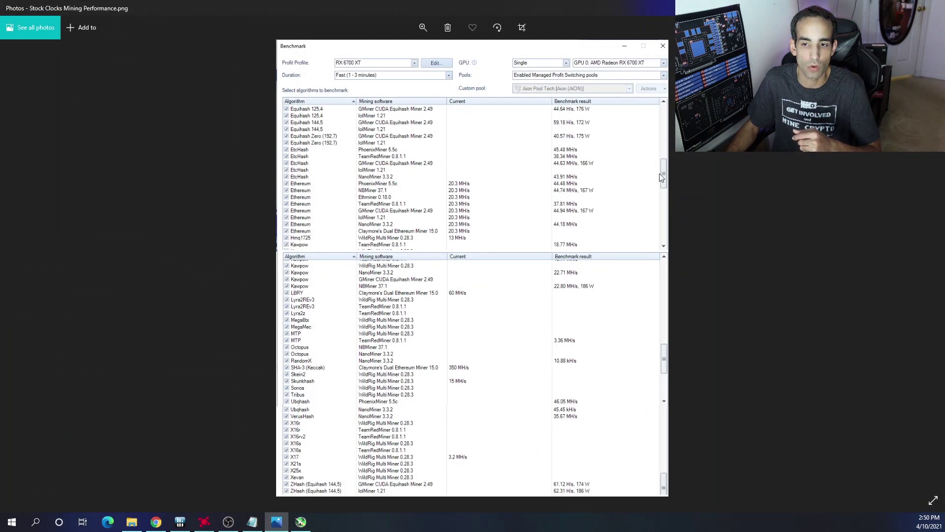
left_click(277, 521)
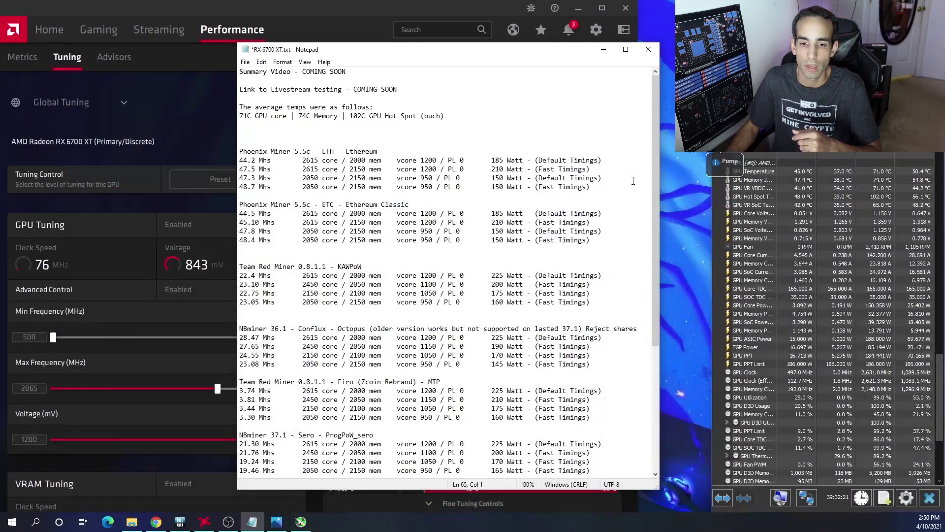
left_click(608, 49)
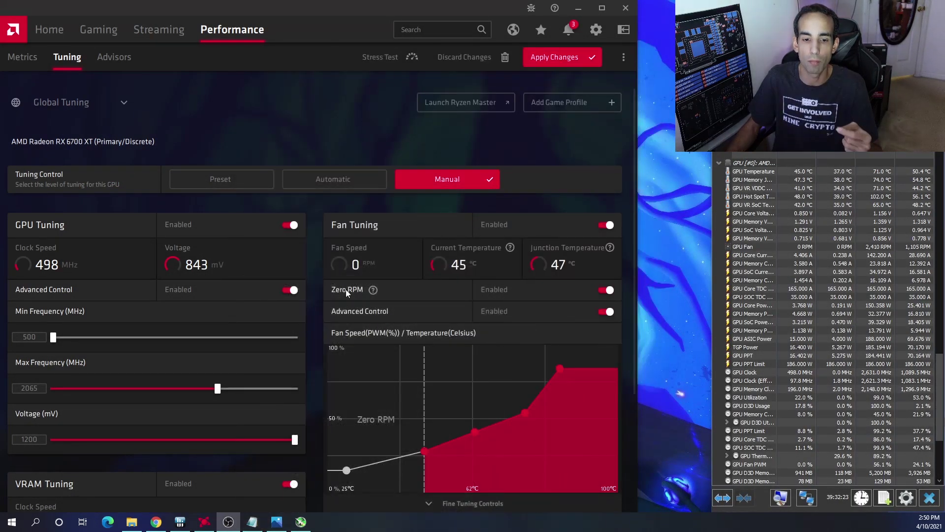
- Bring Chrome forward on the WhatToMine Ethereum (ETH) Mining Profit Calculator tab
left_click(156, 522)
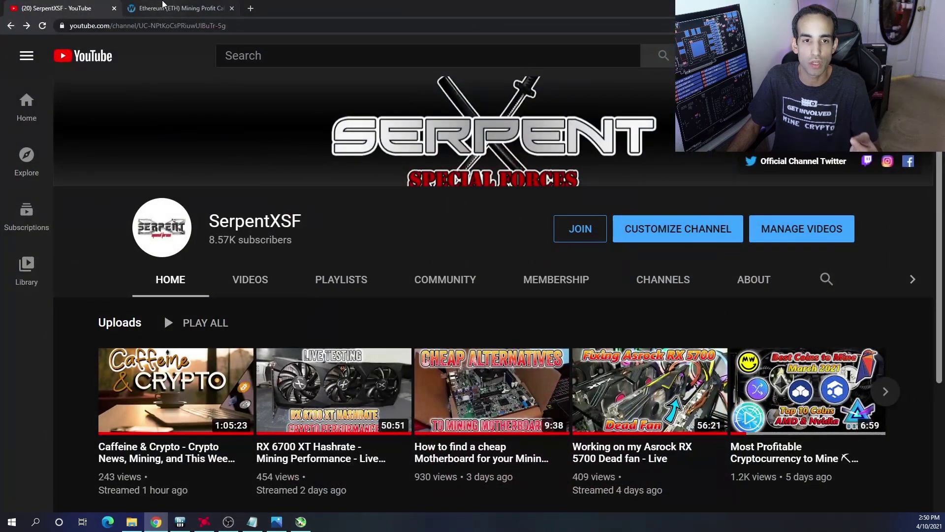
left_click(179, 8)
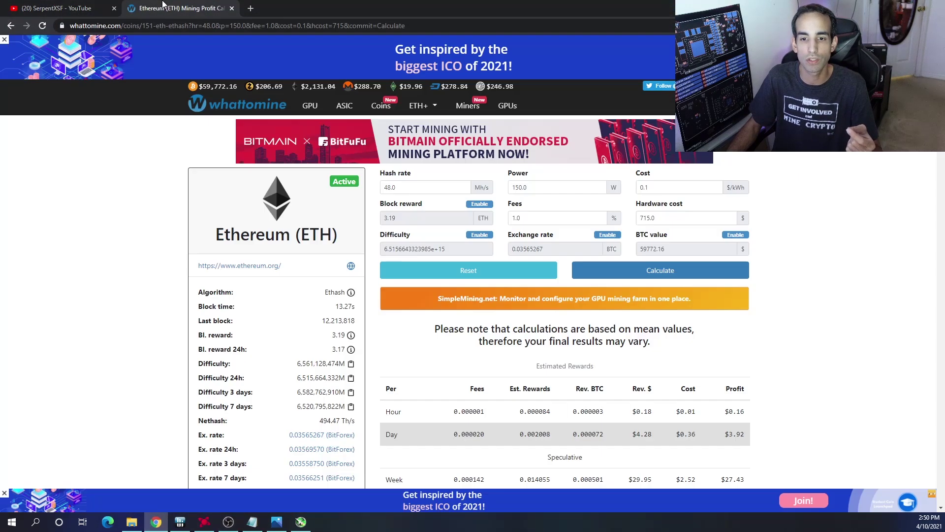
- Recalculate the 48.0 Mh/s, 150 W estimate and check the $3.88 daily, $116.52 monthly profit
left_click(696, 270)
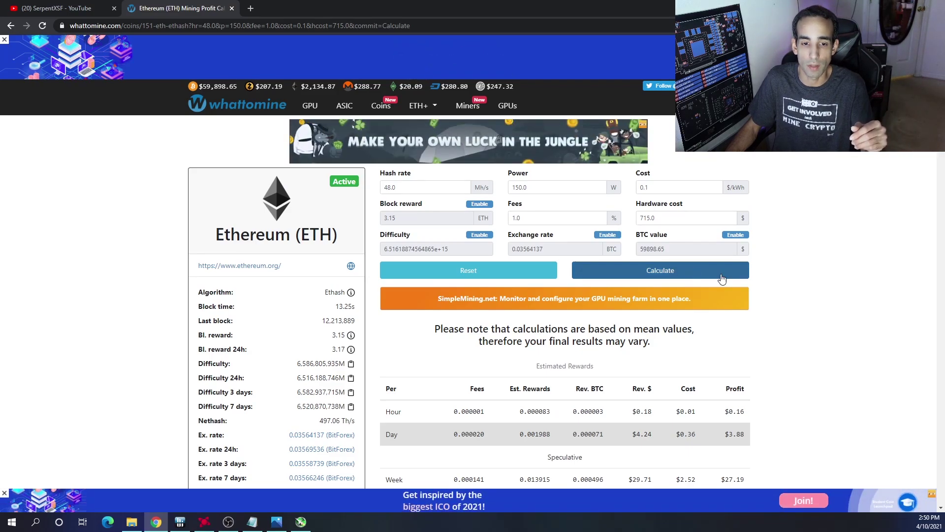
scroll(773, 290, "down", 2)
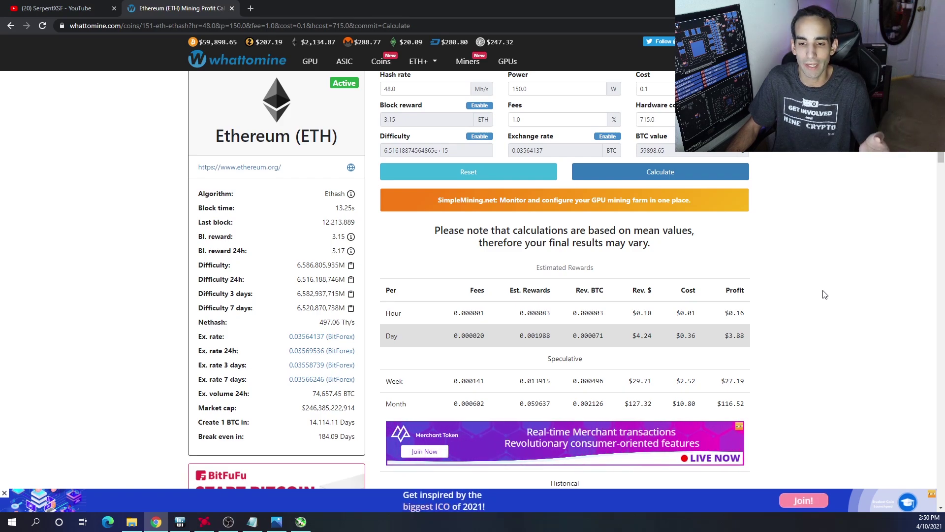
scroll(825, 294, "down", 1)
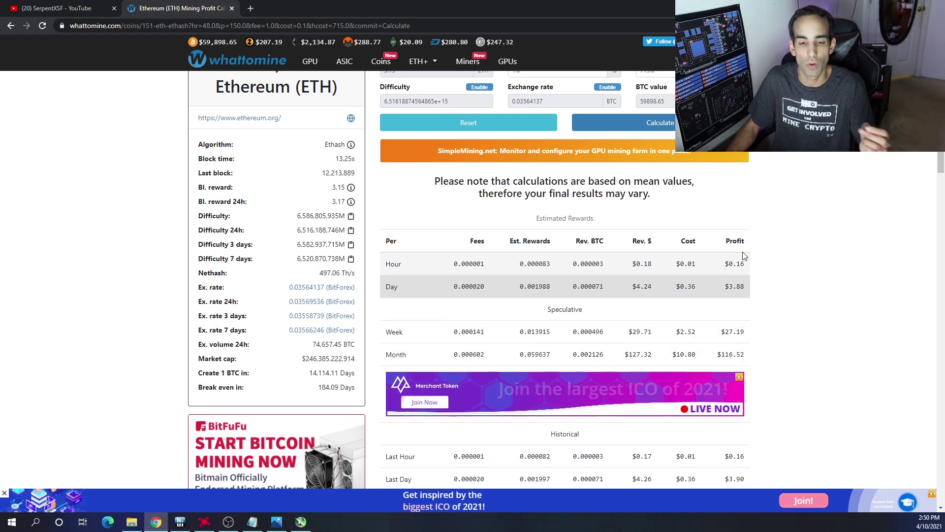
scroll(832, 295, "up", 3)
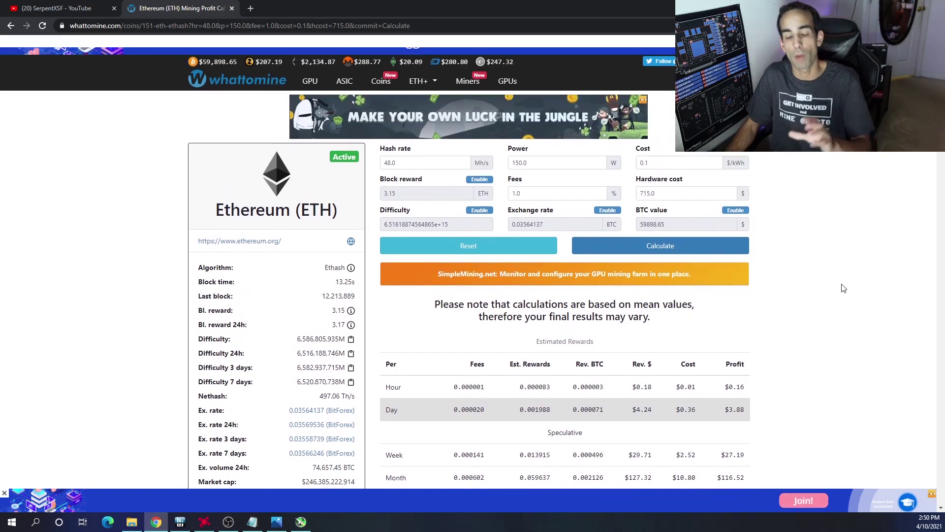